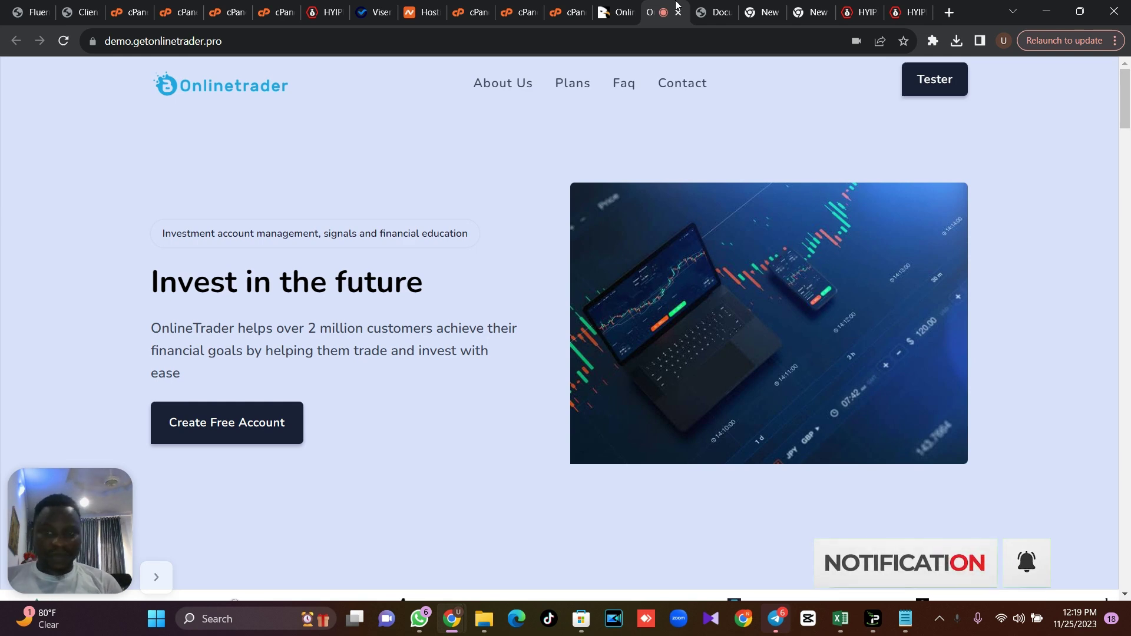
Step: Scroll down the OnlineTrader demo homepage and back up to review it
scroll(1129, 142, "down", 10)
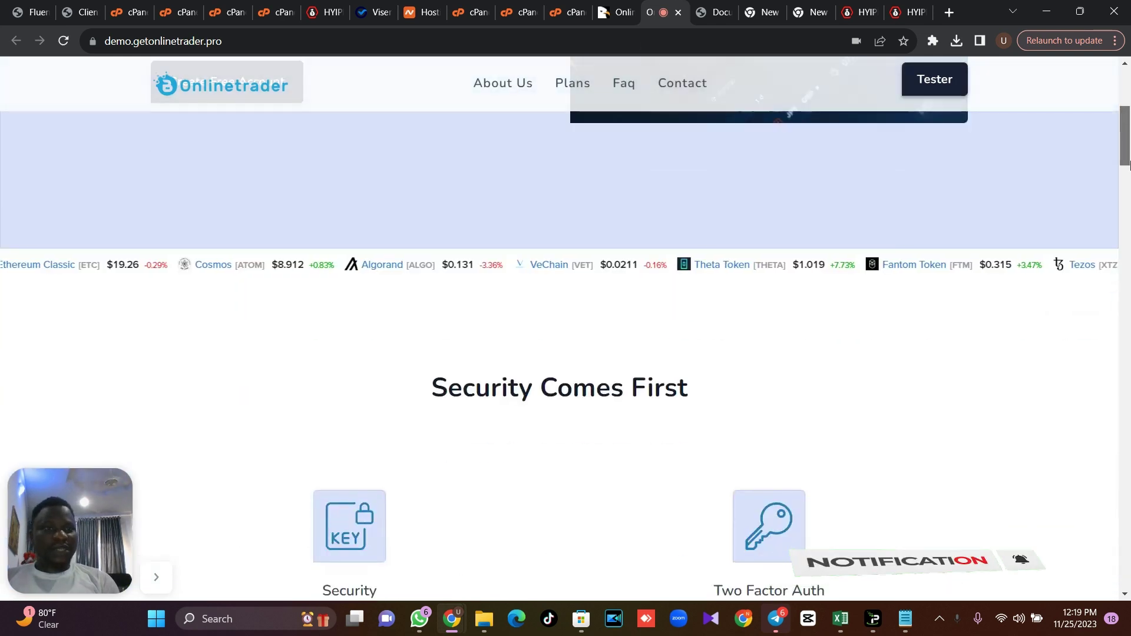
left_click_drag(1128, 206, 1128, 118)
Step: Open the Tester dashboard, browse it and the Deposit page, then return to Dashboard
left_click(949, 83)
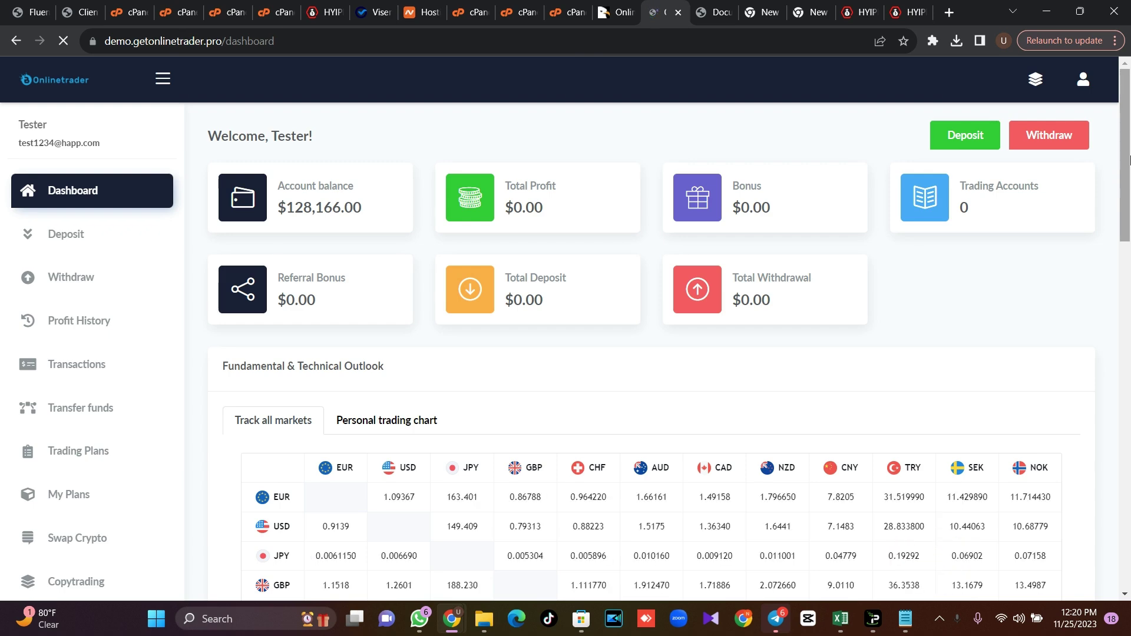
left_click_drag(1130, 160, 1129, 129)
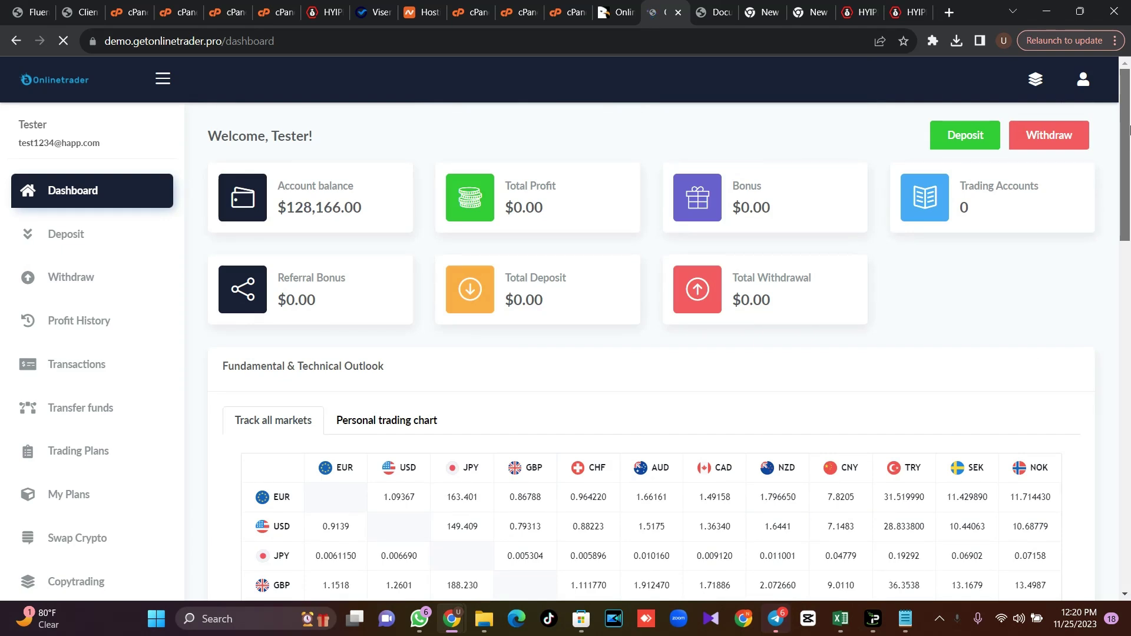
mouse_move(1130, 130)
left_mouse_down()
mouse_move(1130, 186)
mouse_move(1128, 123)
left_mouse_up()
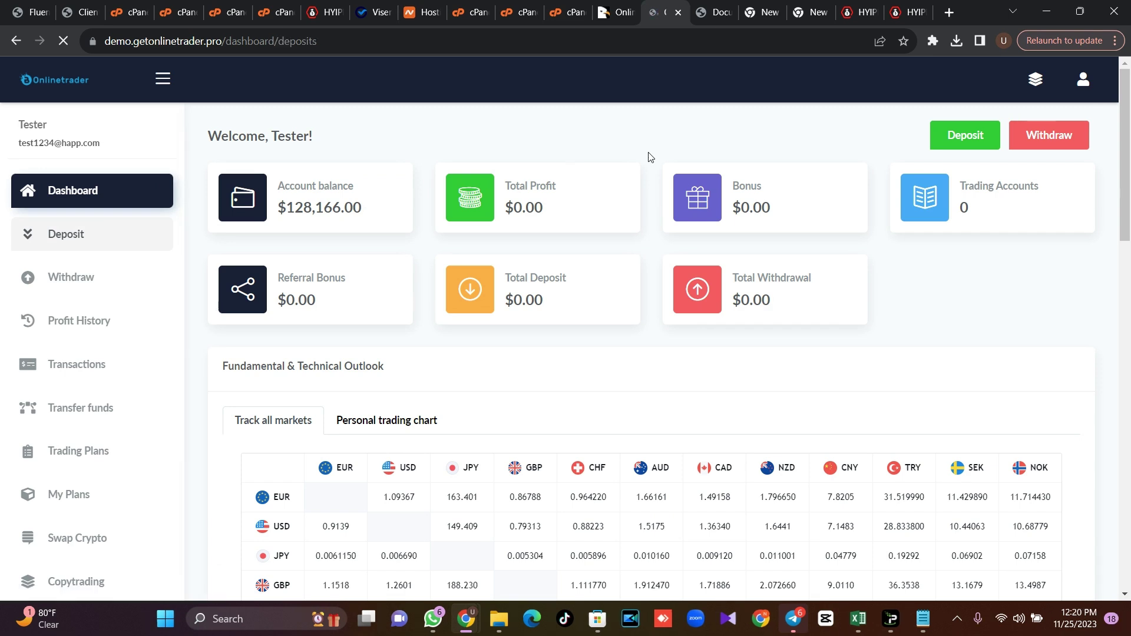
scroll(999, 221, "down", 1)
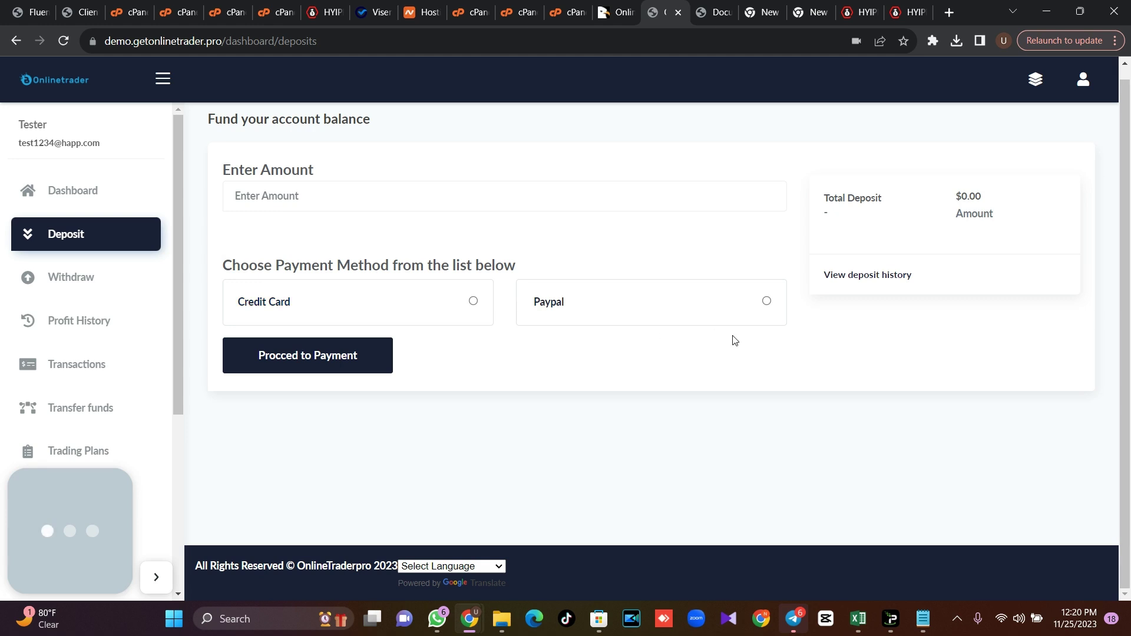
mouse_move(181, 291)
left_mouse_down()
mouse_move(182, 504)
mouse_move(177, 292)
left_mouse_up()
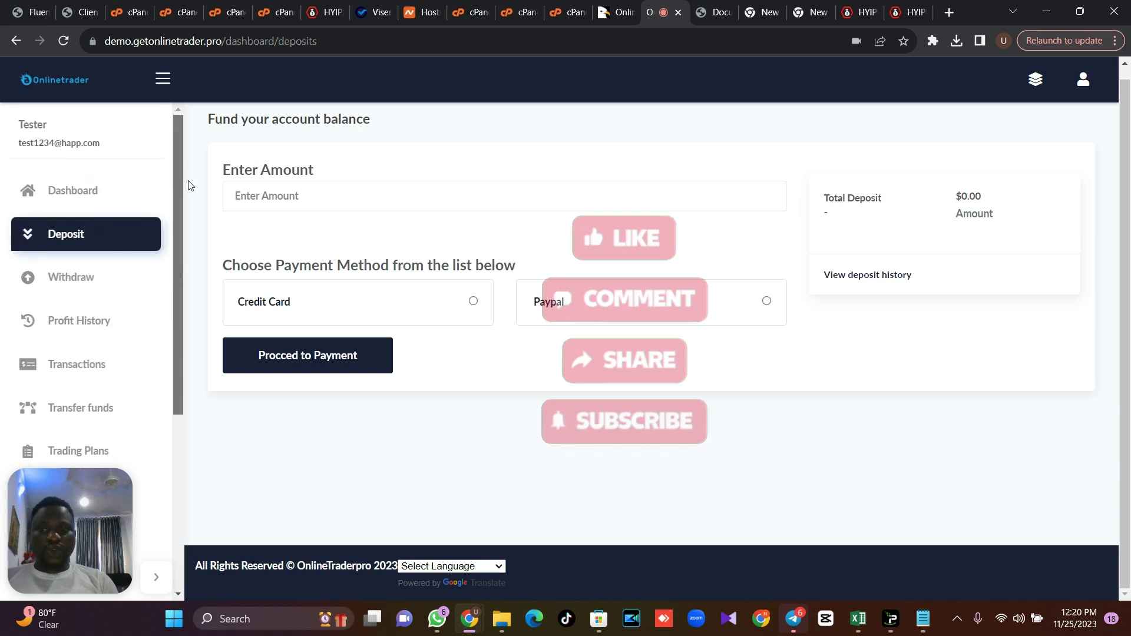
left_click(96, 190)
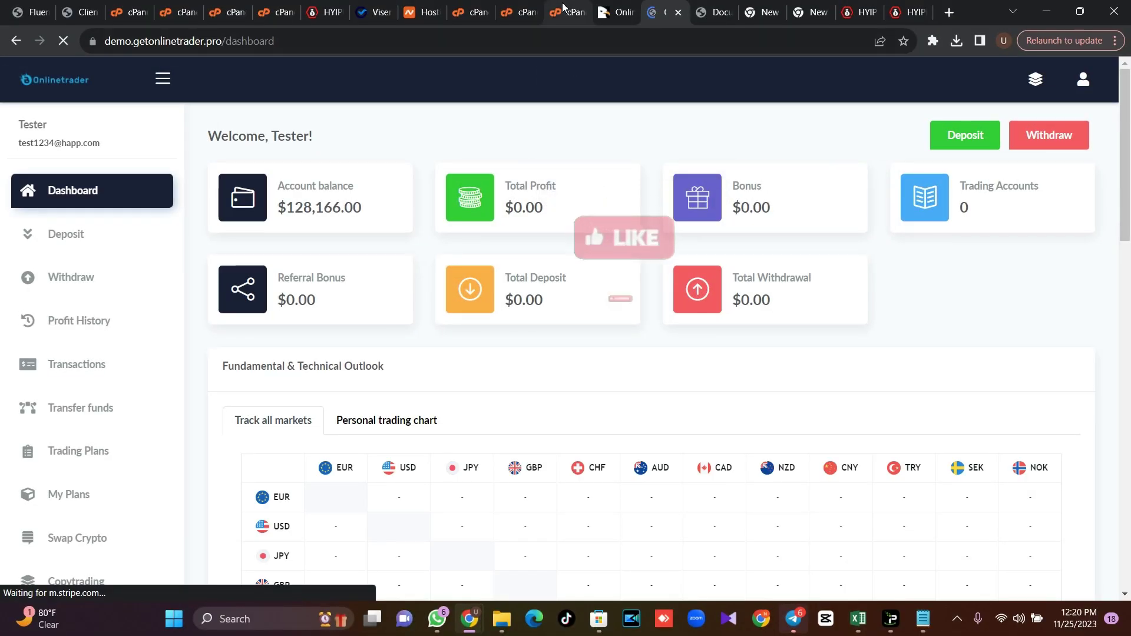
Step: Dismiss the extraction results, reload the listing and permanently delete Main.zip
left_click(567, 11)
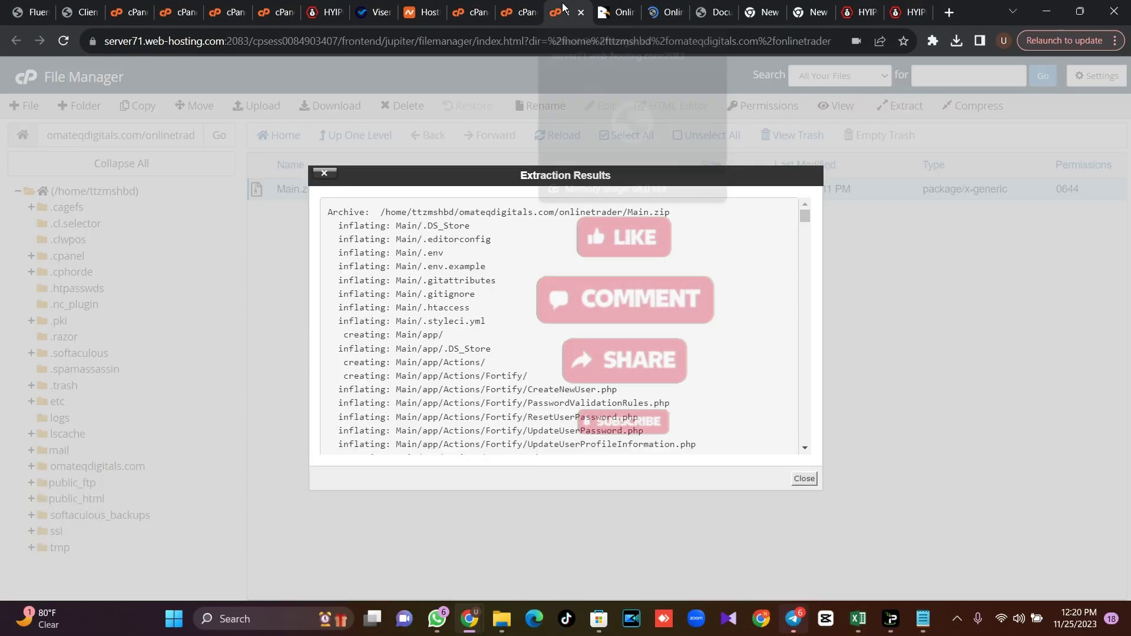
left_click(803, 478)
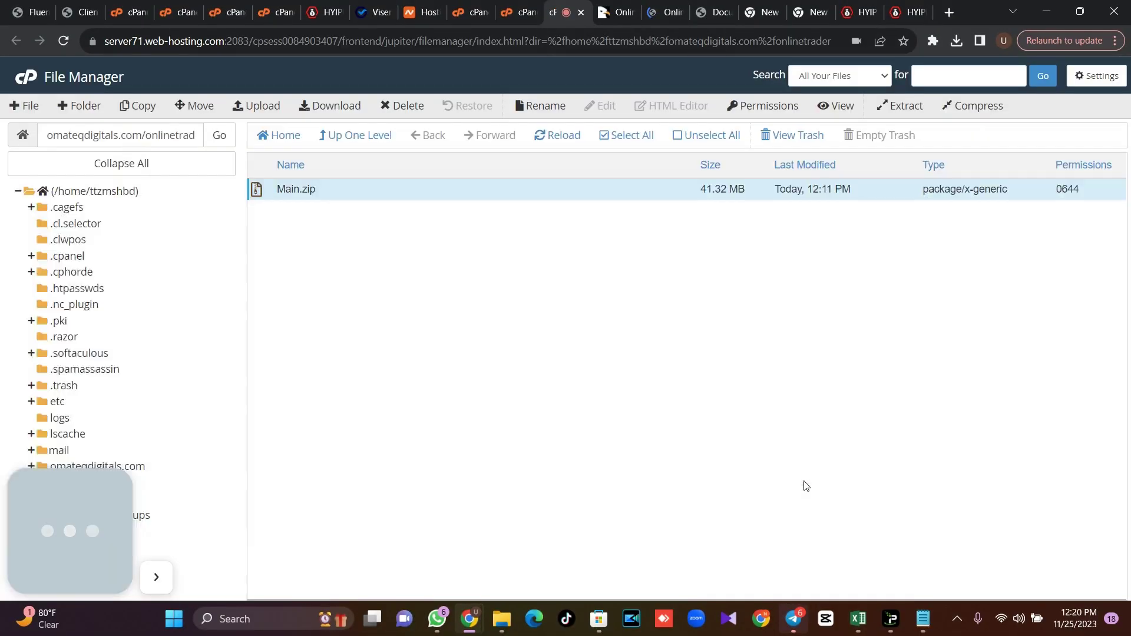
left_click(551, 142)
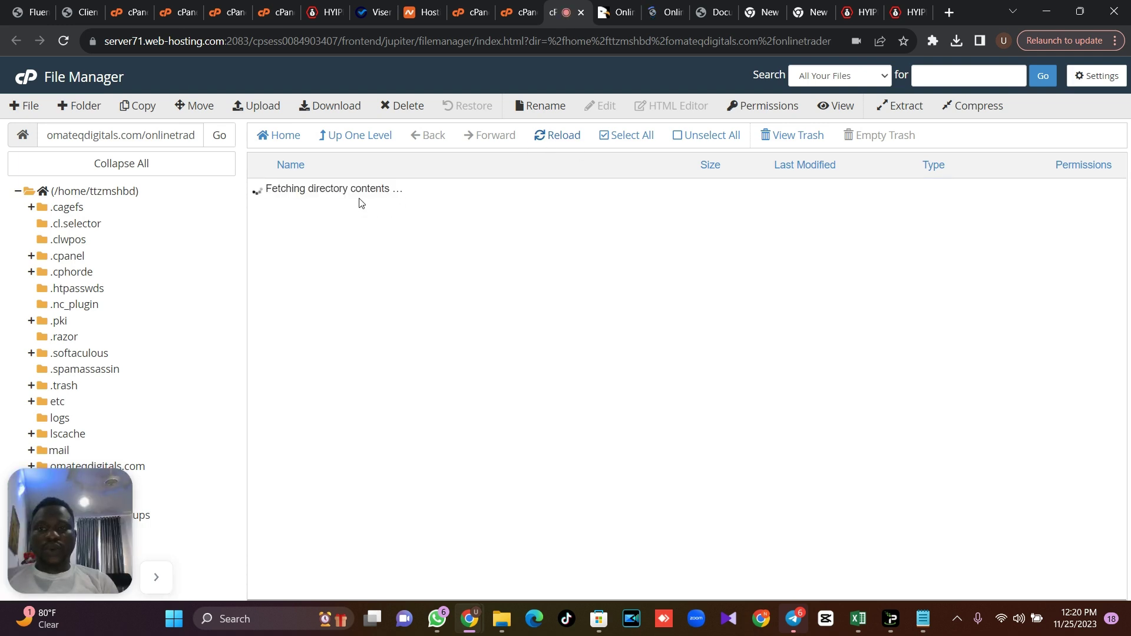
left_click(332, 217)
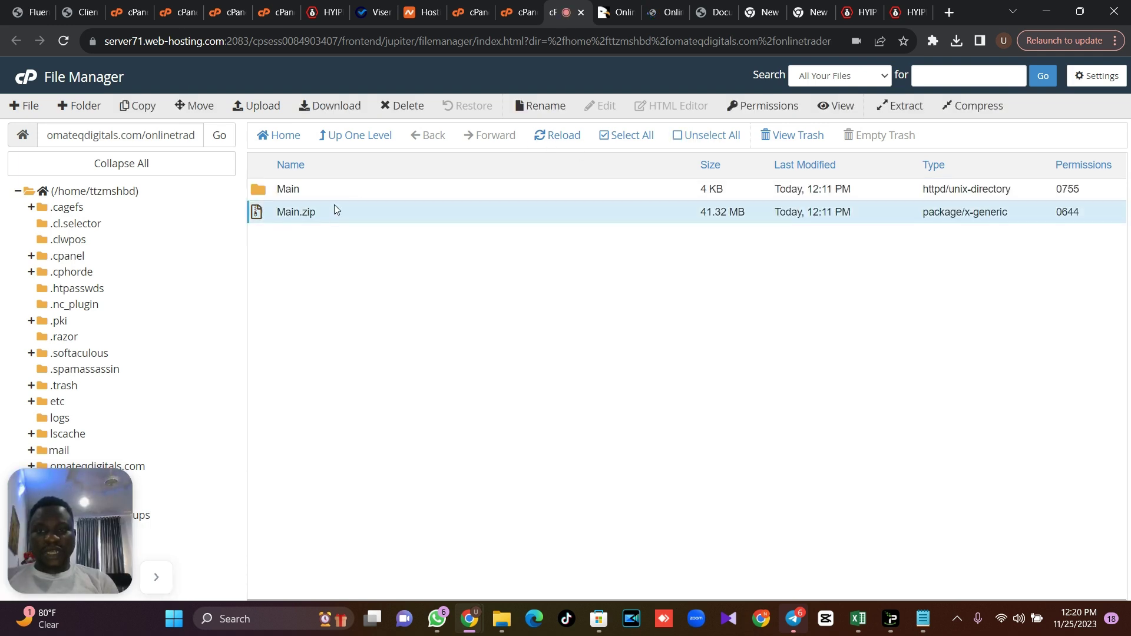
left_click(405, 107)
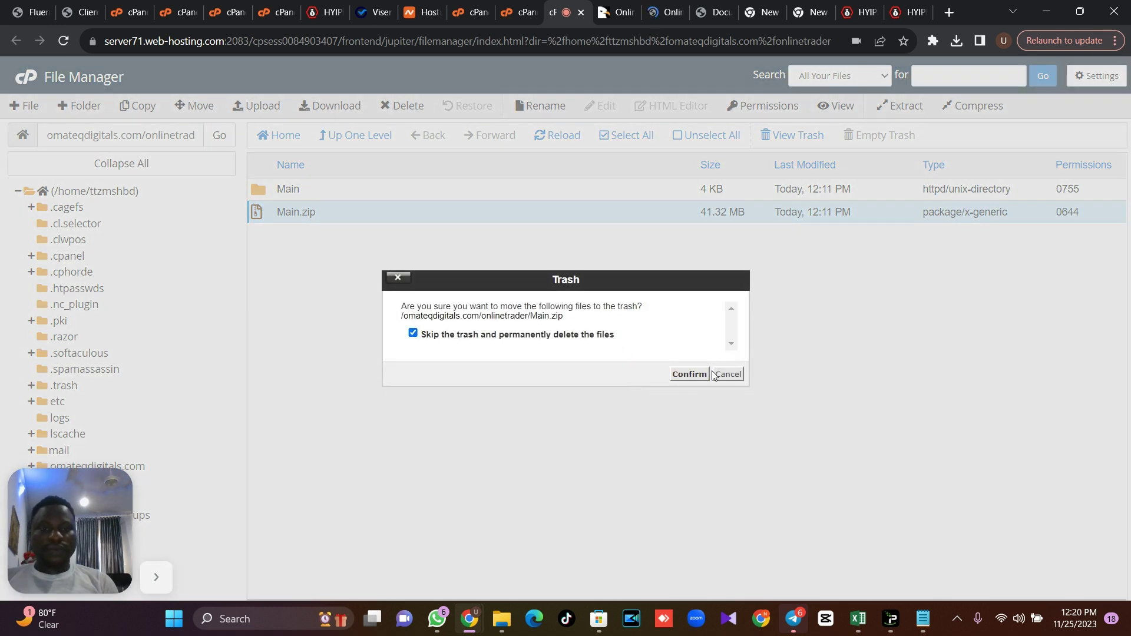
left_click(684, 374)
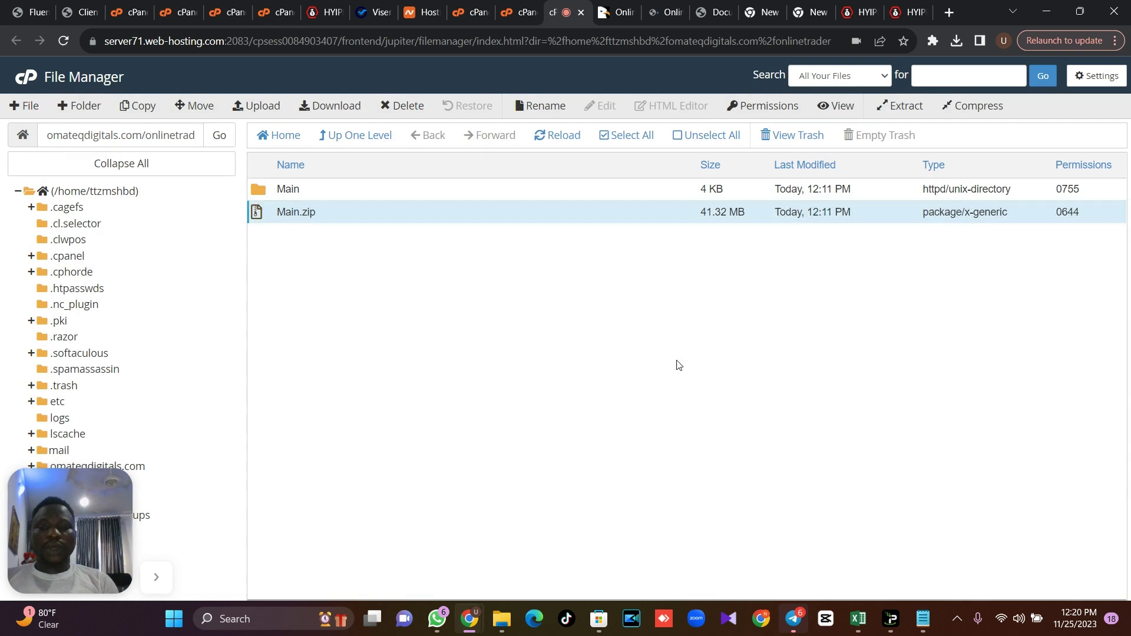
Step: Move all files inside the Main folder up into /onlinetrader
double_click(358, 193)
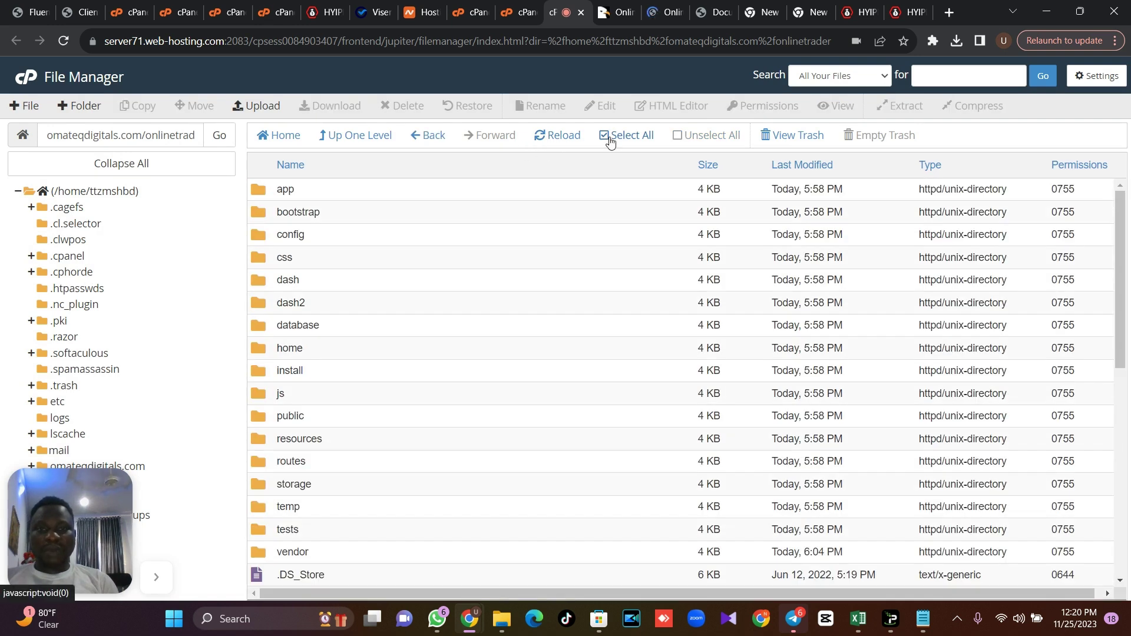
left_click(627, 140)
left_click(206, 107)
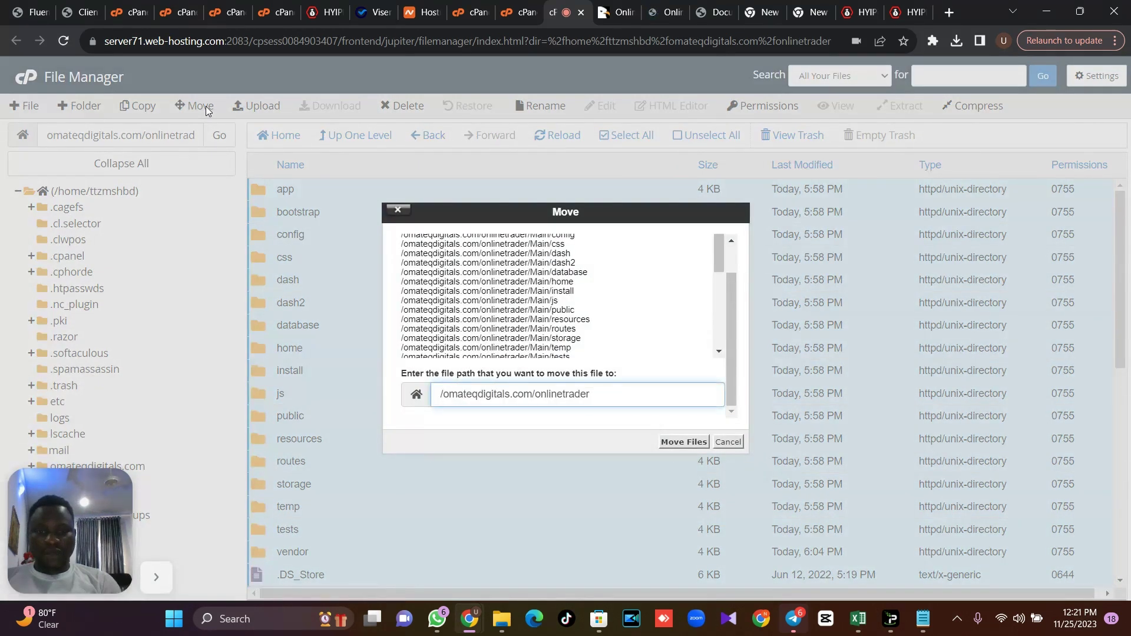
key("Return")
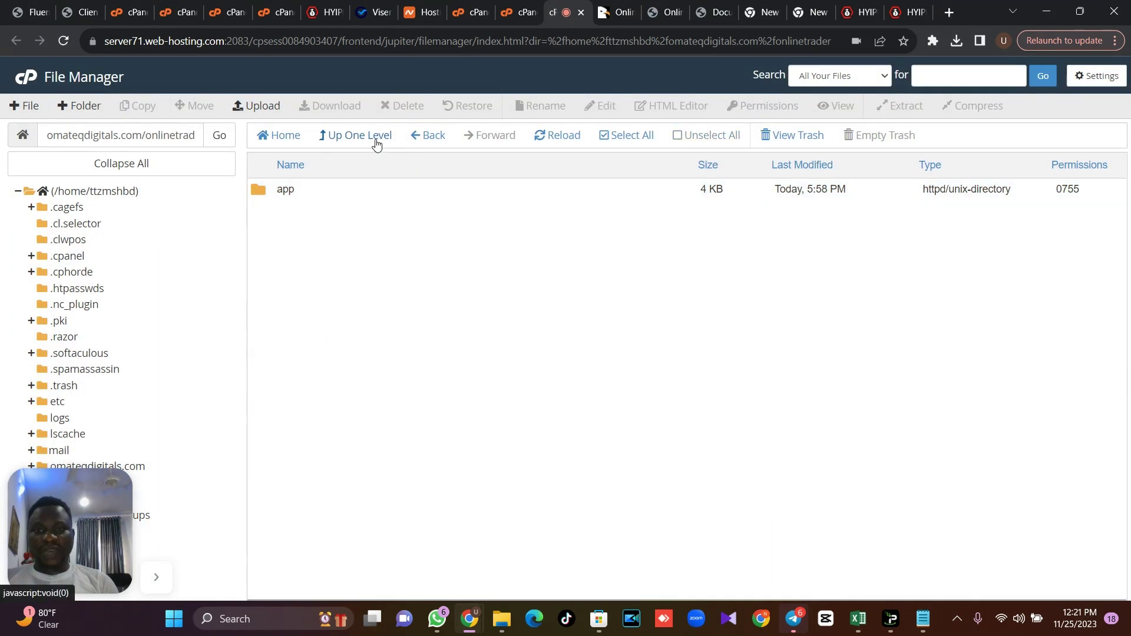
Step: Go up to onlinetrader and delete the emptied Main folder
left_click(376, 141)
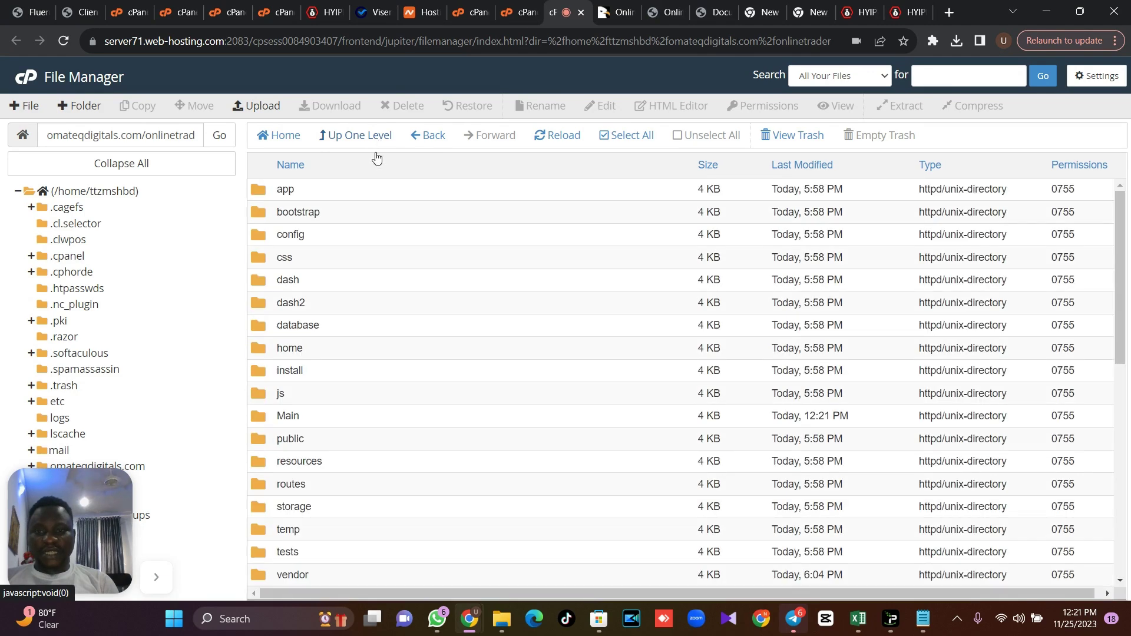
left_click(310, 423)
left_click(406, 106)
left_click(688, 375)
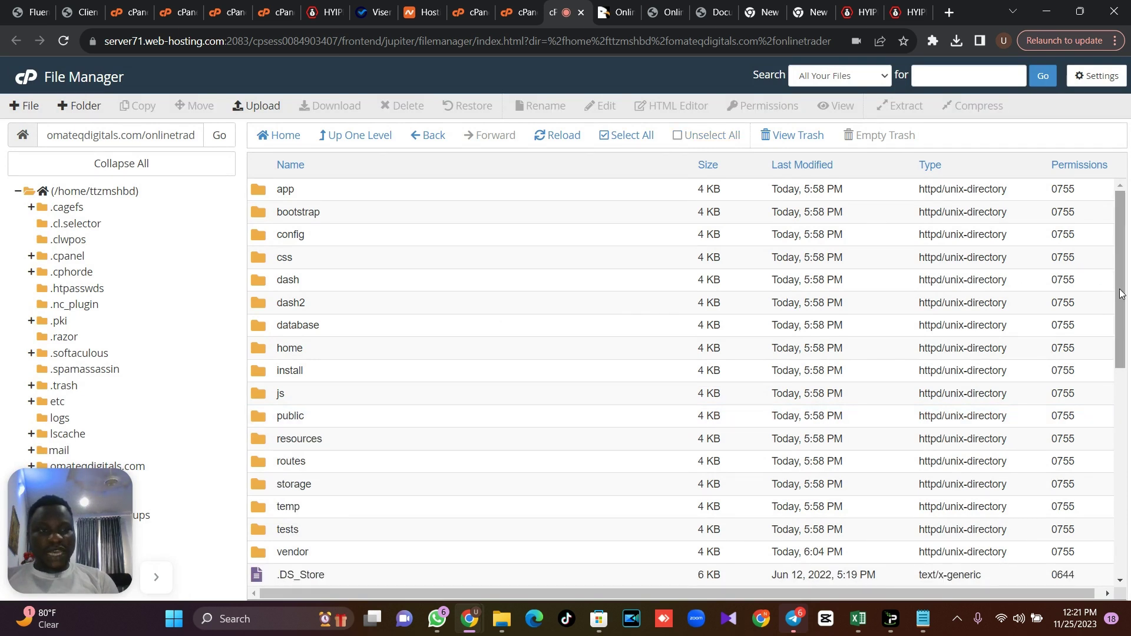
mouse_move(1121, 292)
left_mouse_down()
mouse_move(1122, 333)
mouse_move(1121, 312)
left_mouse_up()
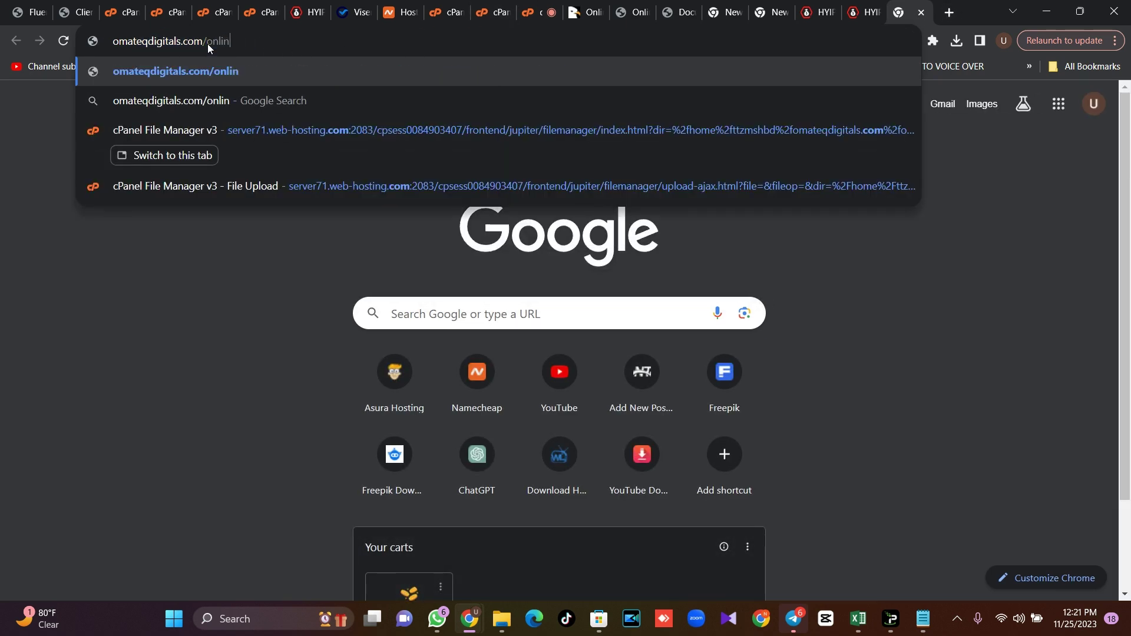
Step: Load omateqdigitals.com/onlinetrader/install and continue past the server requirements list
type("er")
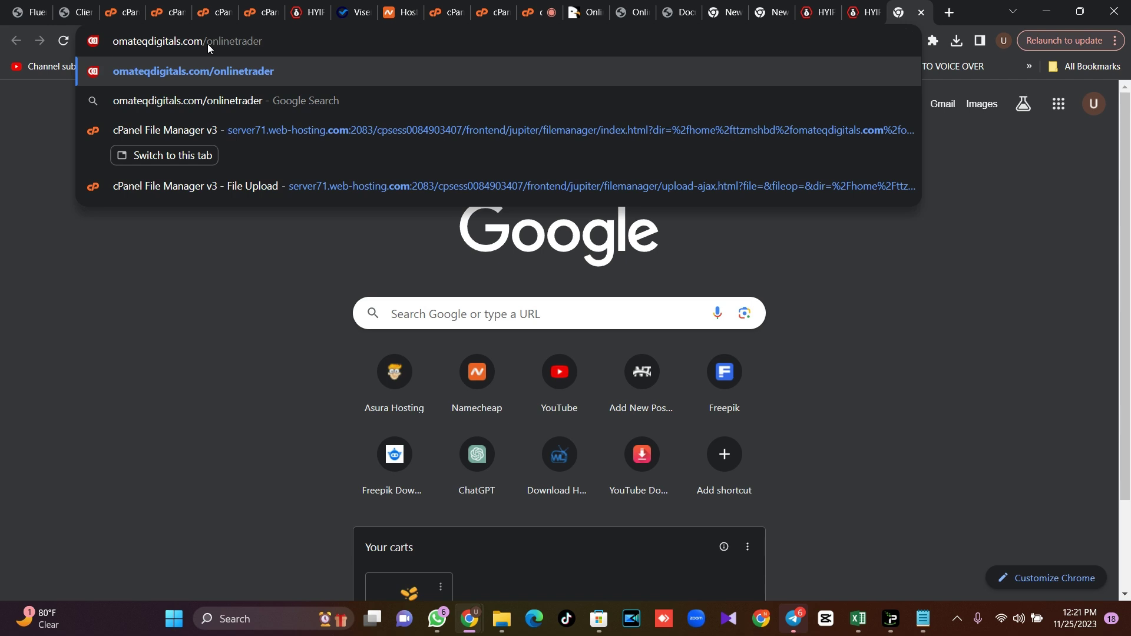
type("/install")
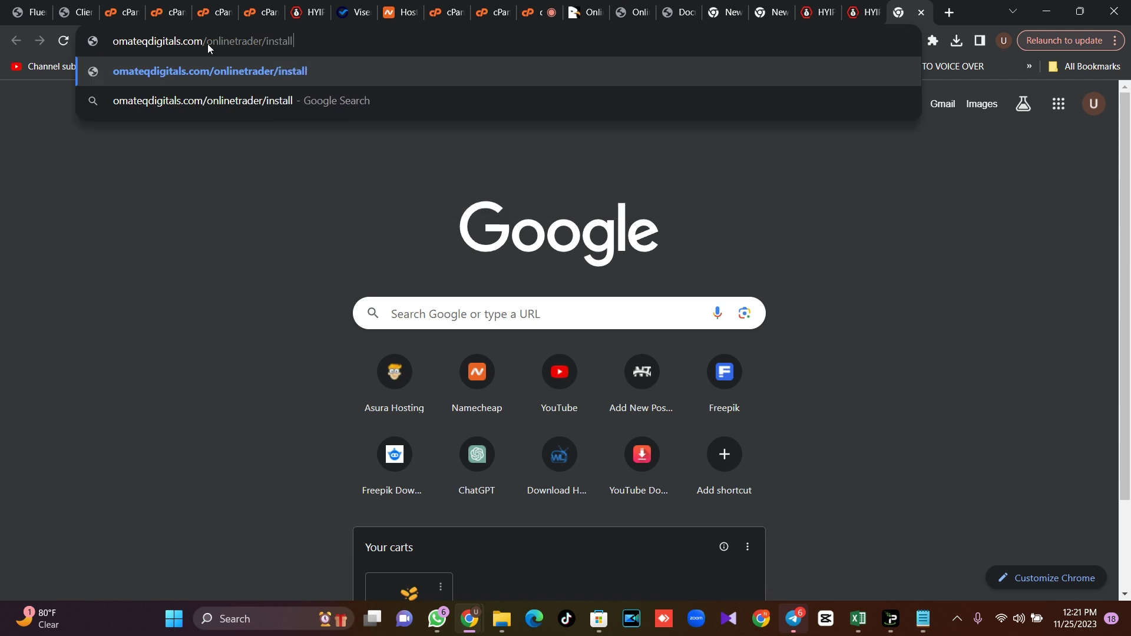
key("Return")
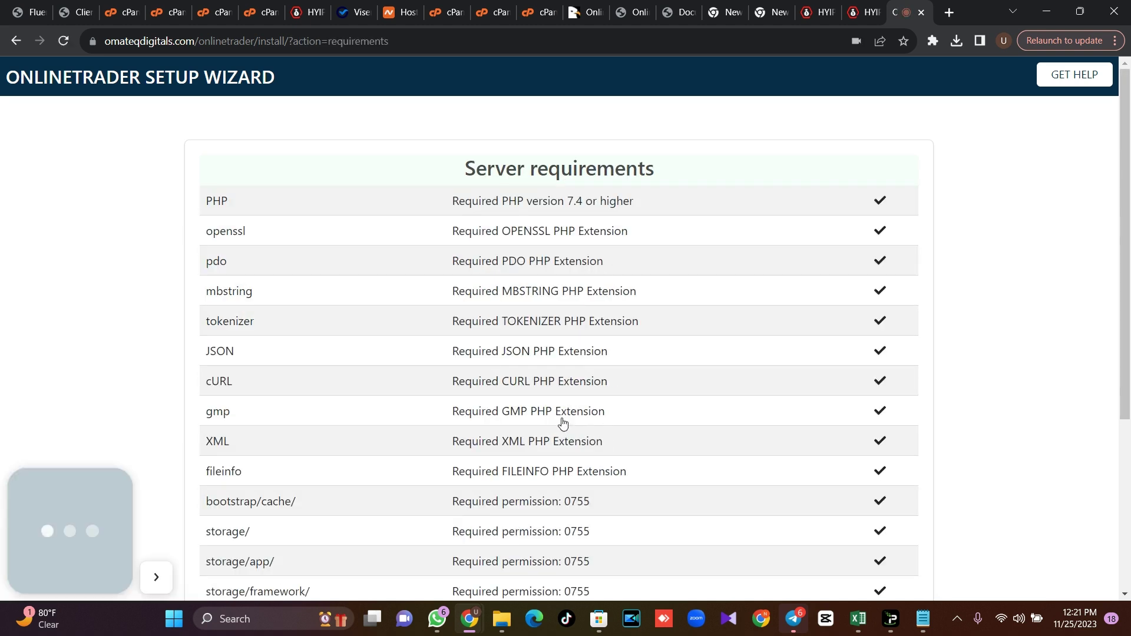
left_click_drag(1121, 242, 1129, 412)
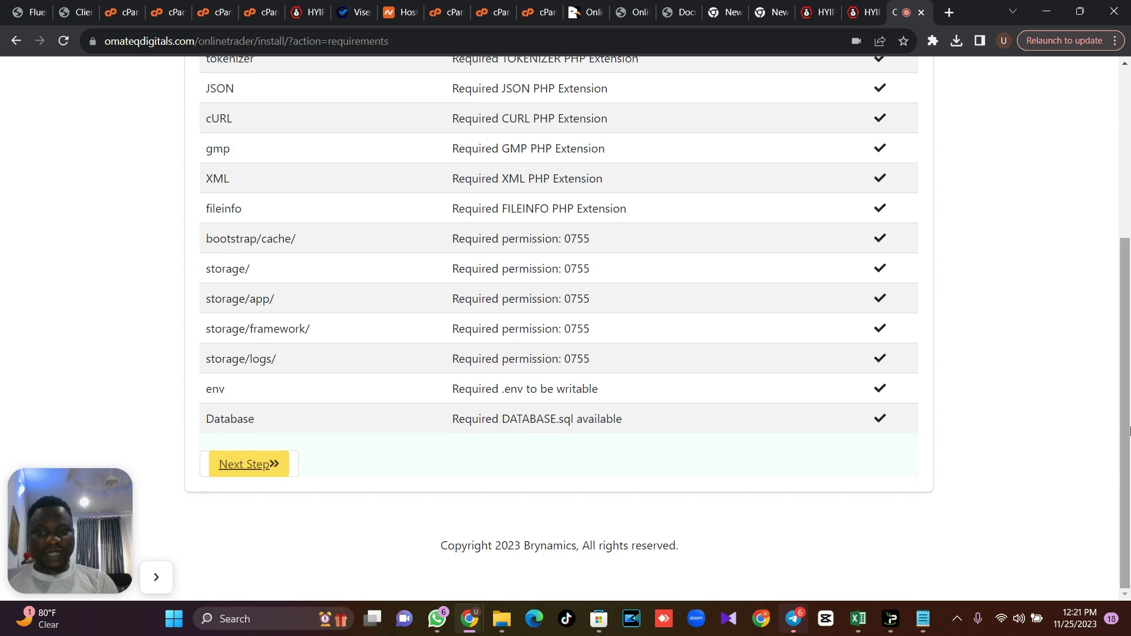
left_click(254, 471)
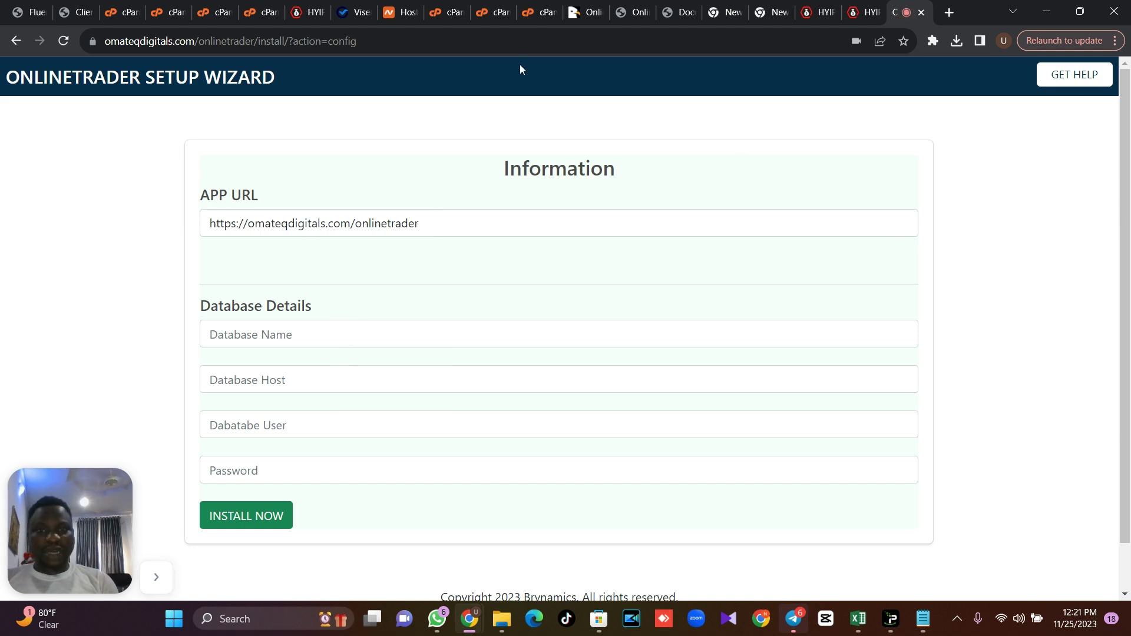
Step: Select the onlinetrader database username on the MySQL Databases privileges page
left_click(446, 12)
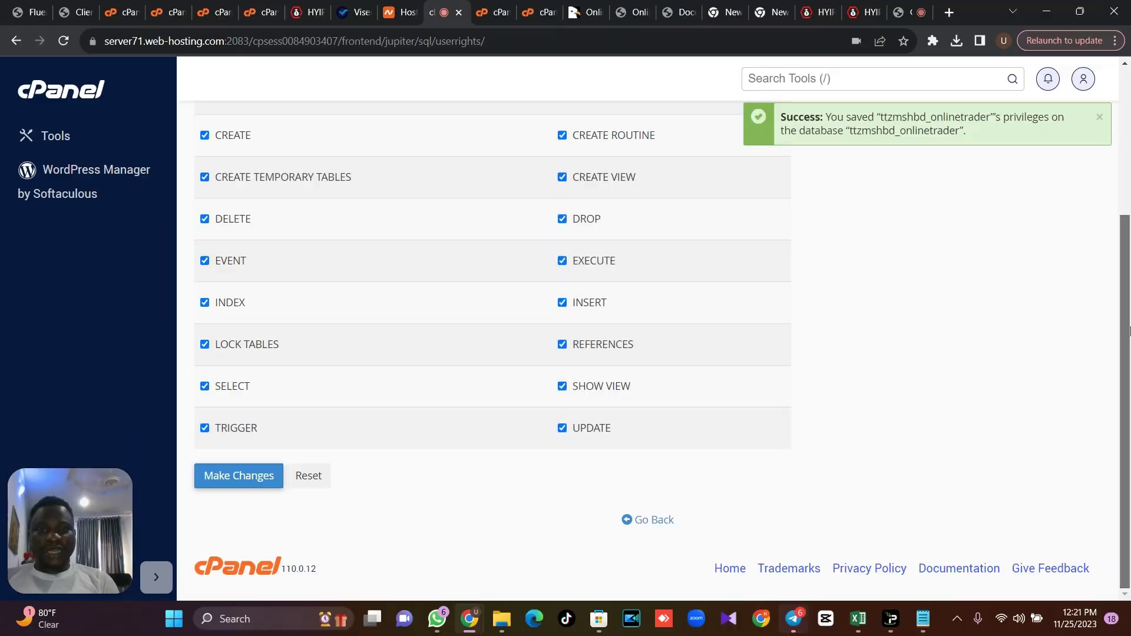
left_click_drag(1125, 307, 1129, 159)
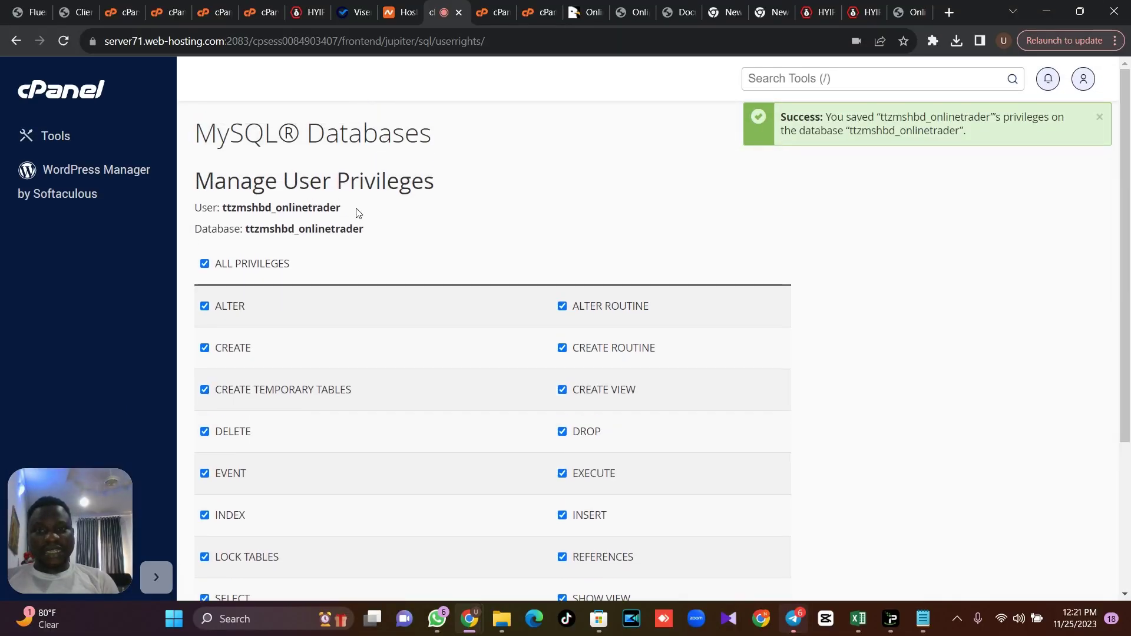
left_click_drag(356, 212, 231, 206)
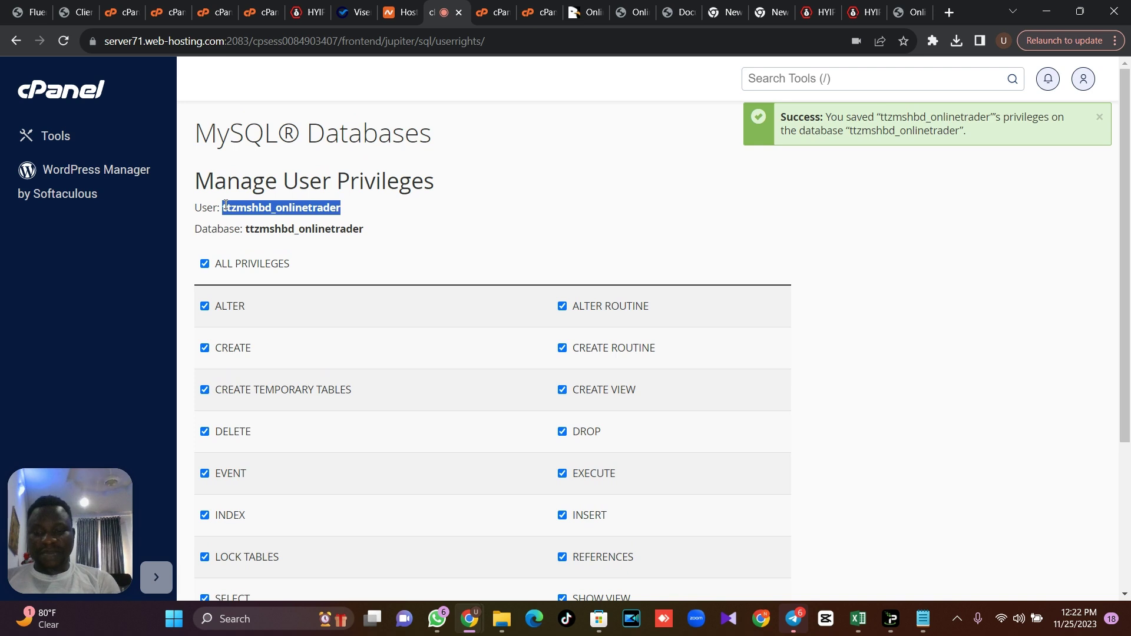
Step: Fill in the database name, localhost as host, and the database user in the wizard
left_click(910, 12)
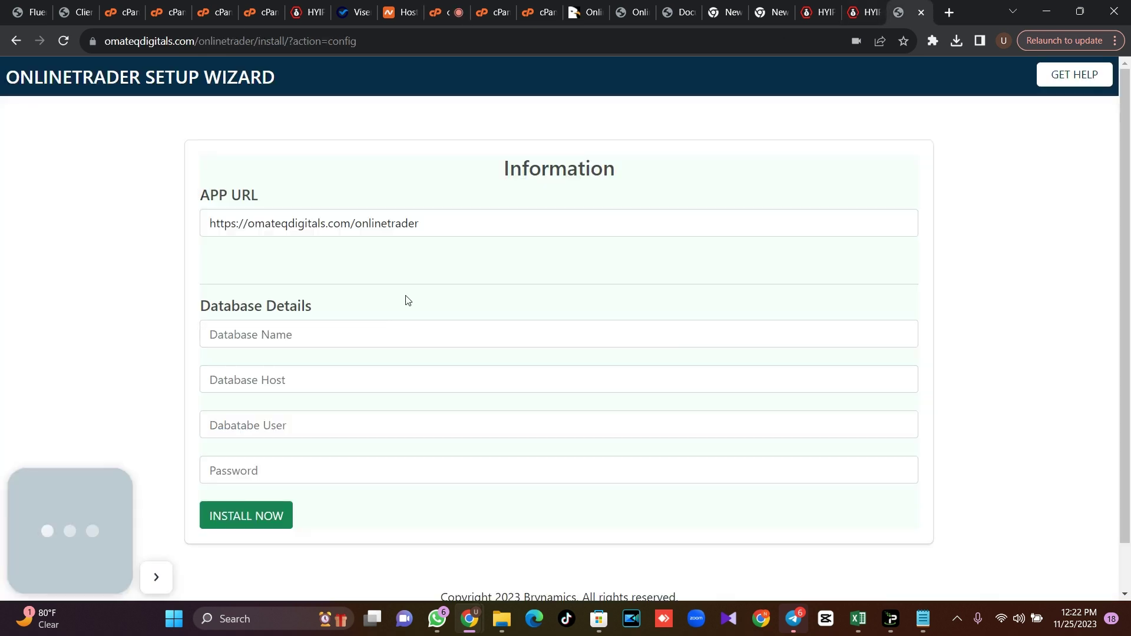
left_click(365, 325)
type("ttzmshbd_onlinetrader")
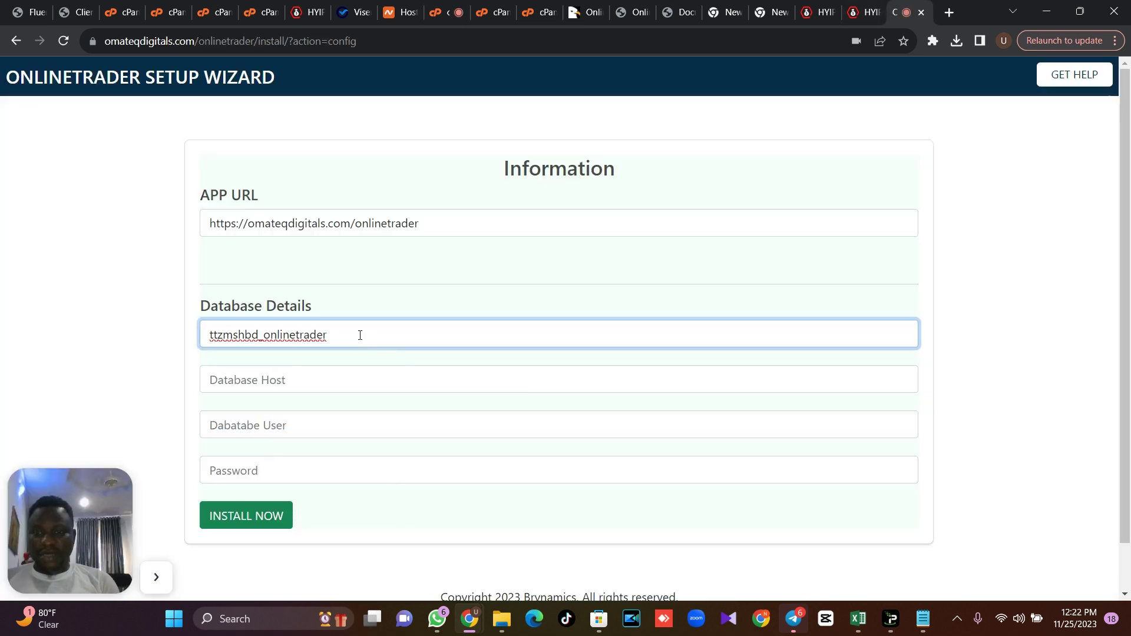
left_click(342, 381)
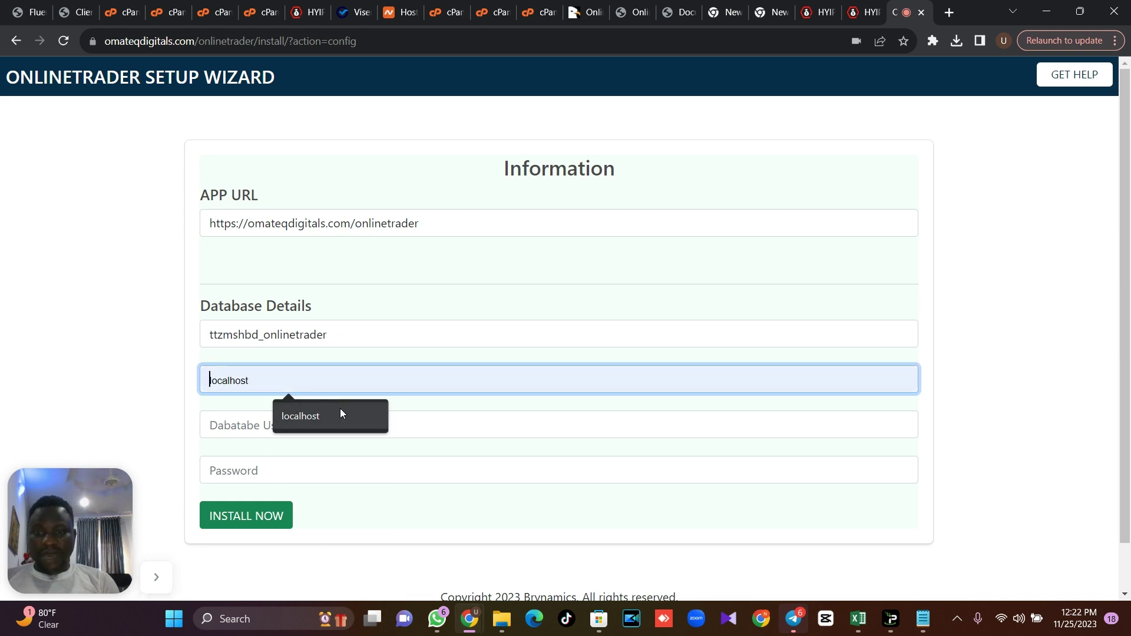
left_click(341, 409)
left_click(328, 419)
type("ttzmshbd_onlinetrader")
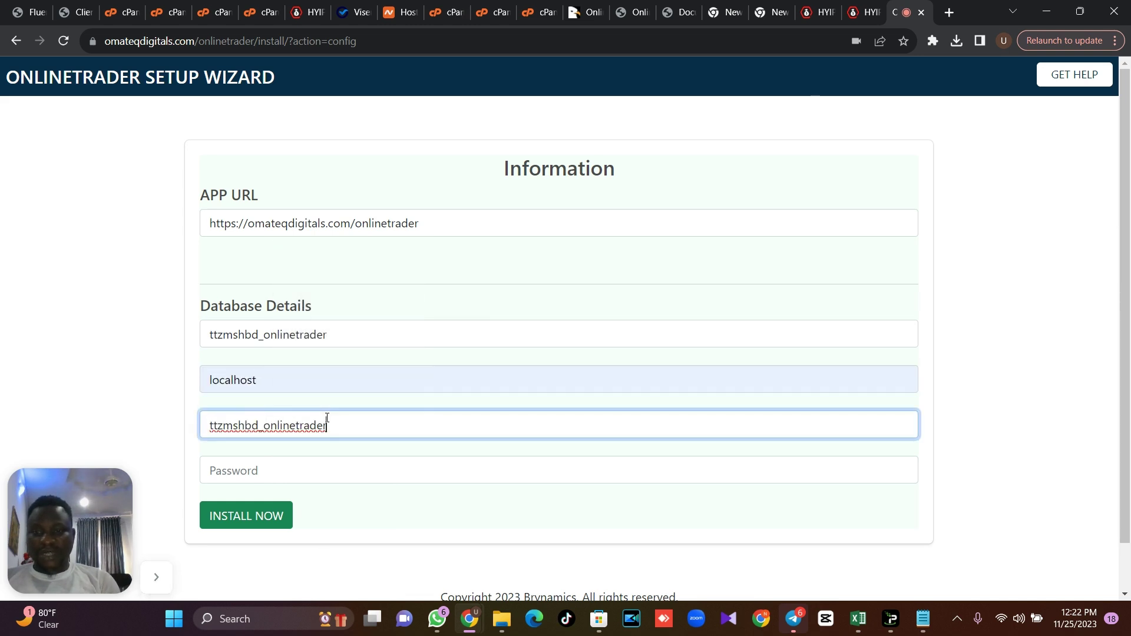
Step: Copy the saved database password from the other tab into the Password field
left_click(776, 5)
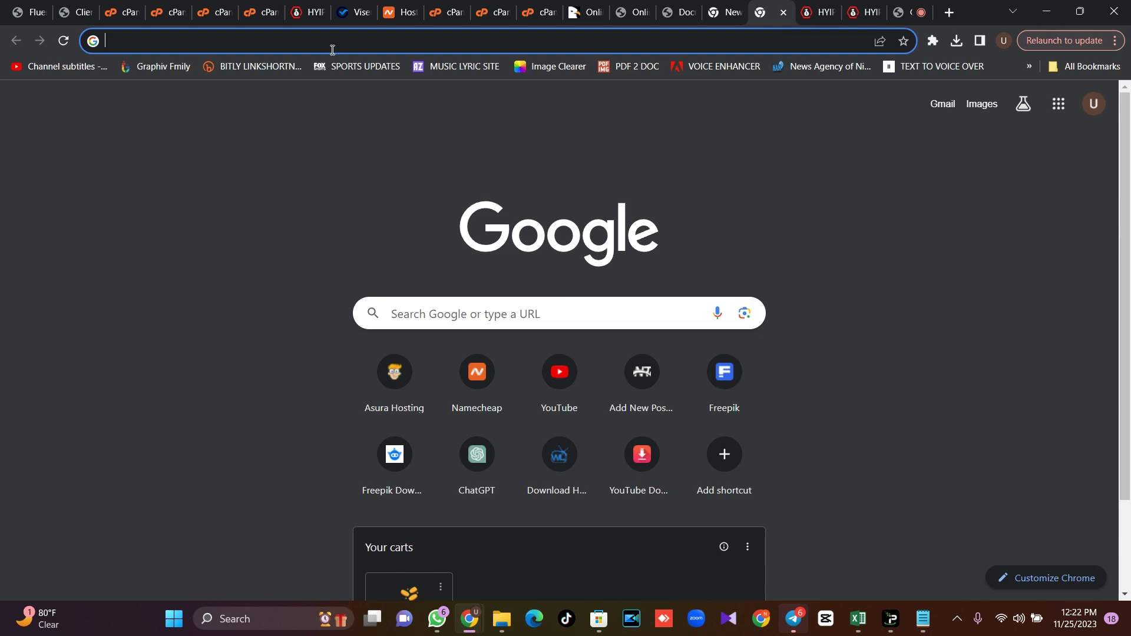
left_click(721, 11)
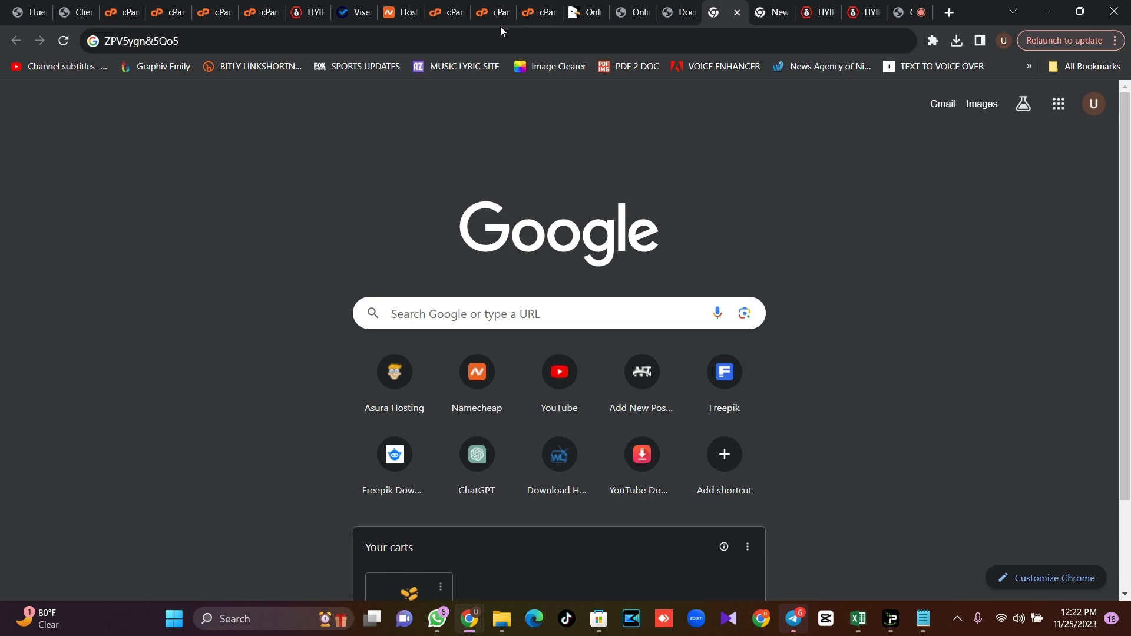
left_click(491, 40)
key("ctrl+c")
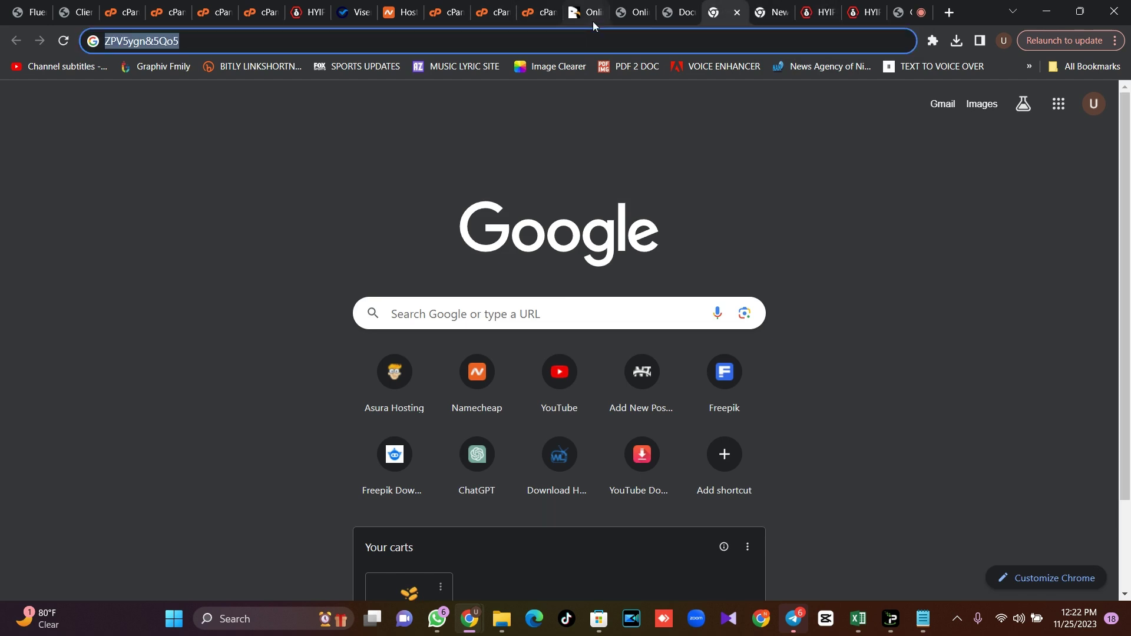
left_click(912, 4)
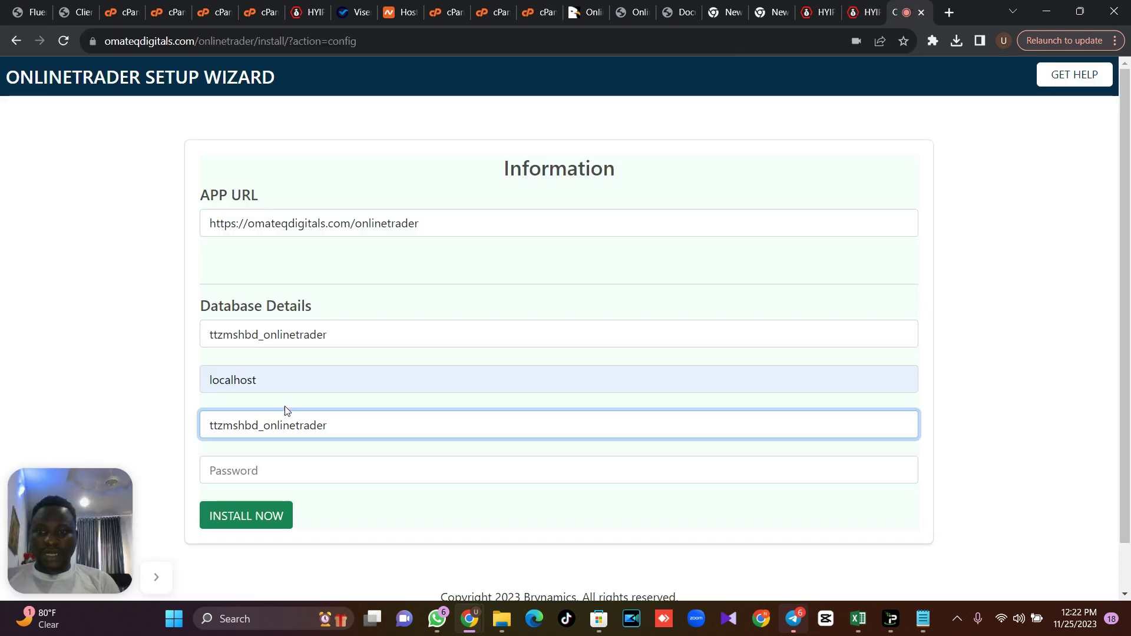
left_click(318, 470)
key("ctrl+v")
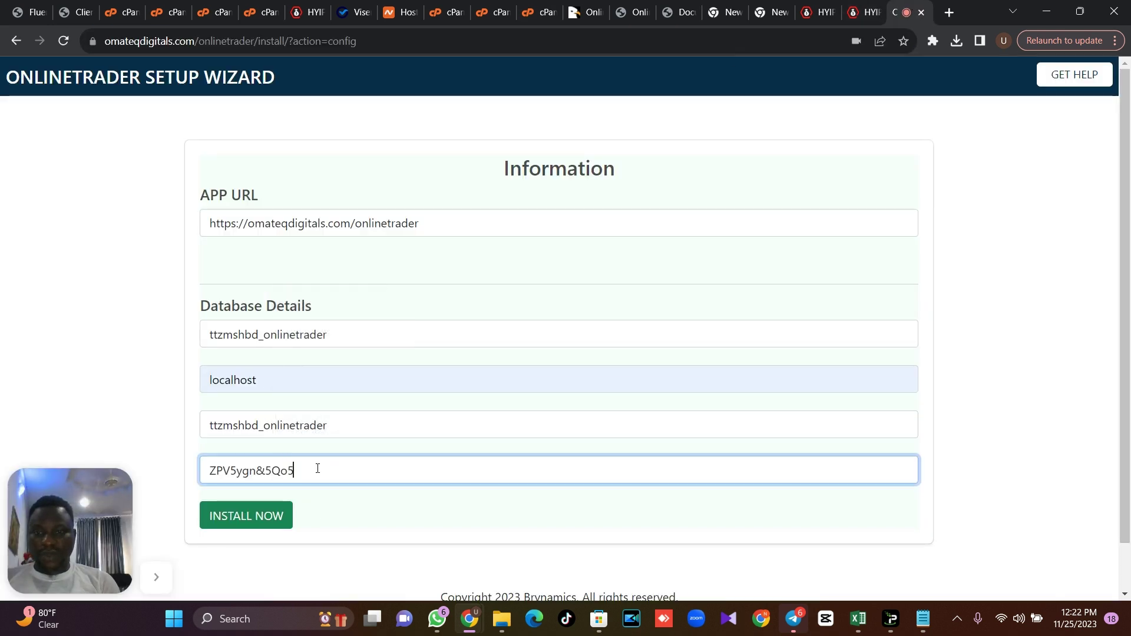
Step: Run INSTALL NOW and open the newly installed website once complete
scroll(1115, 303, "down", 1)
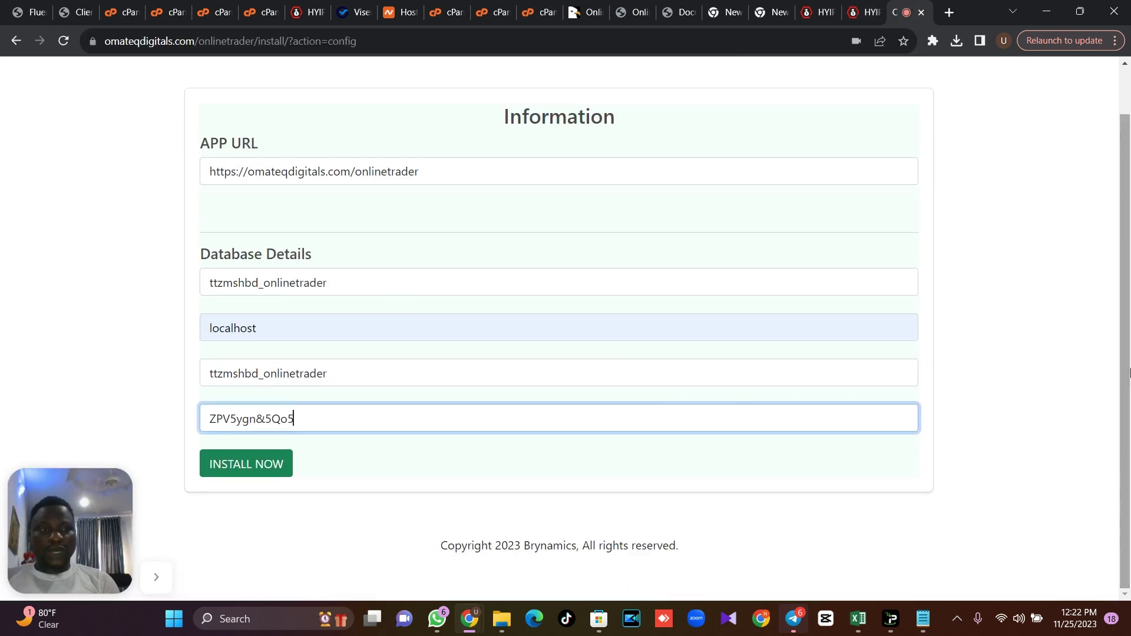
left_click(272, 469)
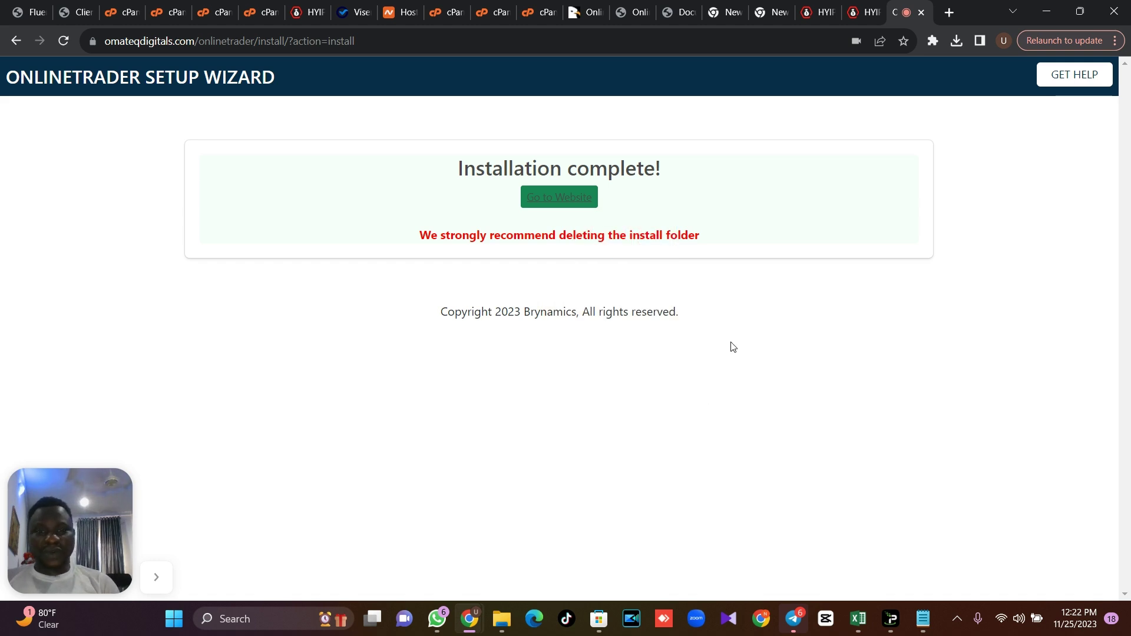
left_click(587, 197)
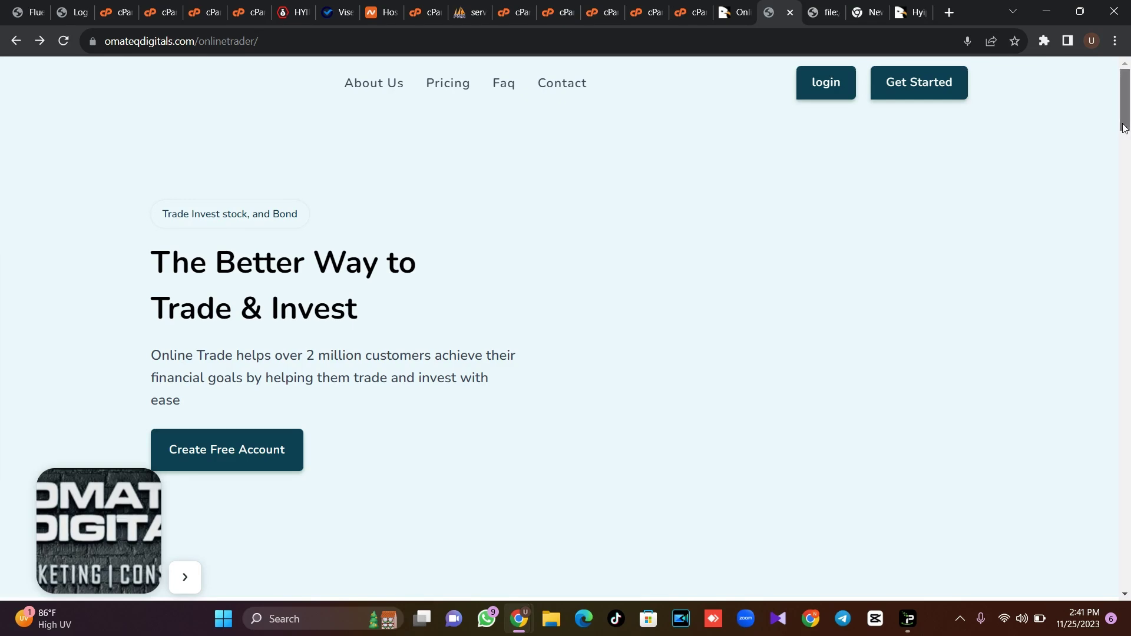
Step: Scroll the new site's homepage and open its login page from the top right
left_click_drag(1123, 135, 1128, 372)
left_click_drag(1128, 283, 1126, 94)
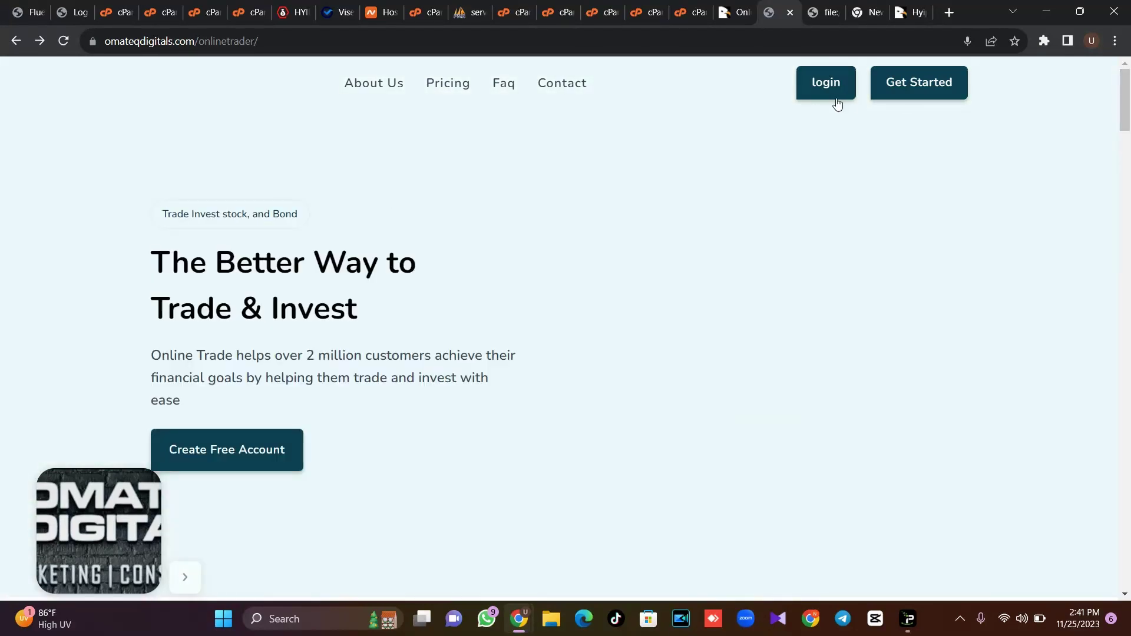
left_click(914, 83)
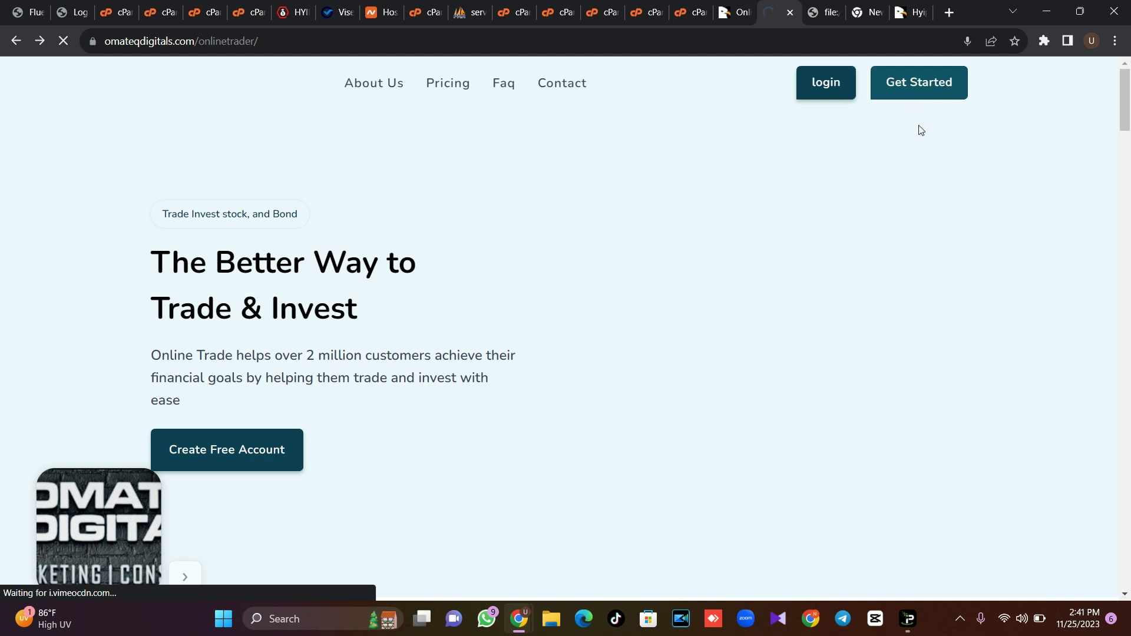
left_click(830, 88)
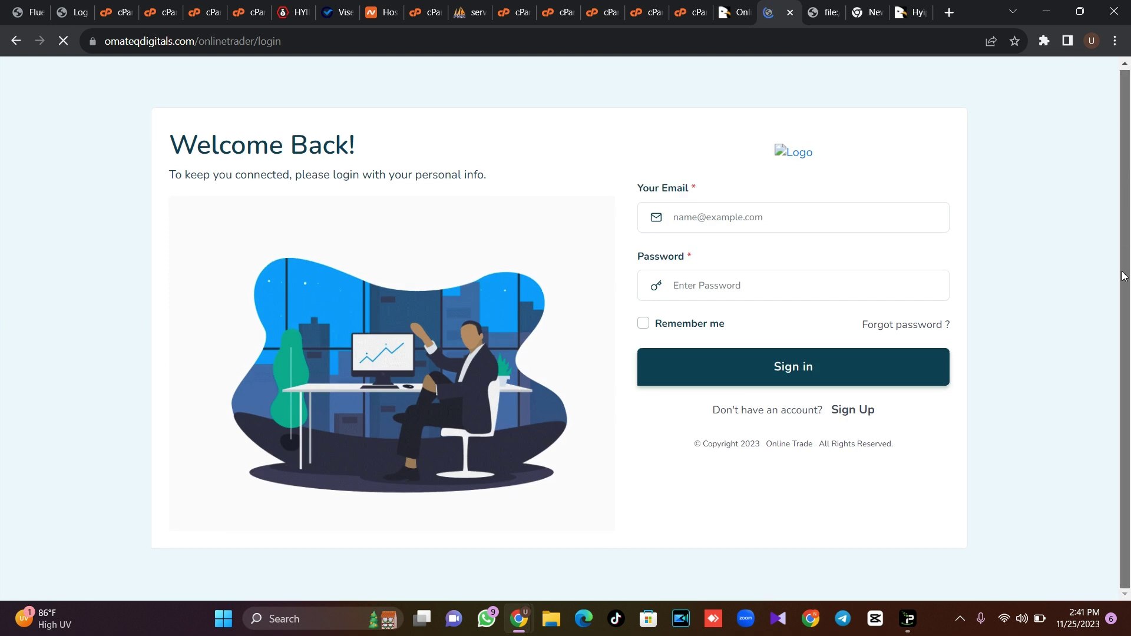
left_click(352, 47)
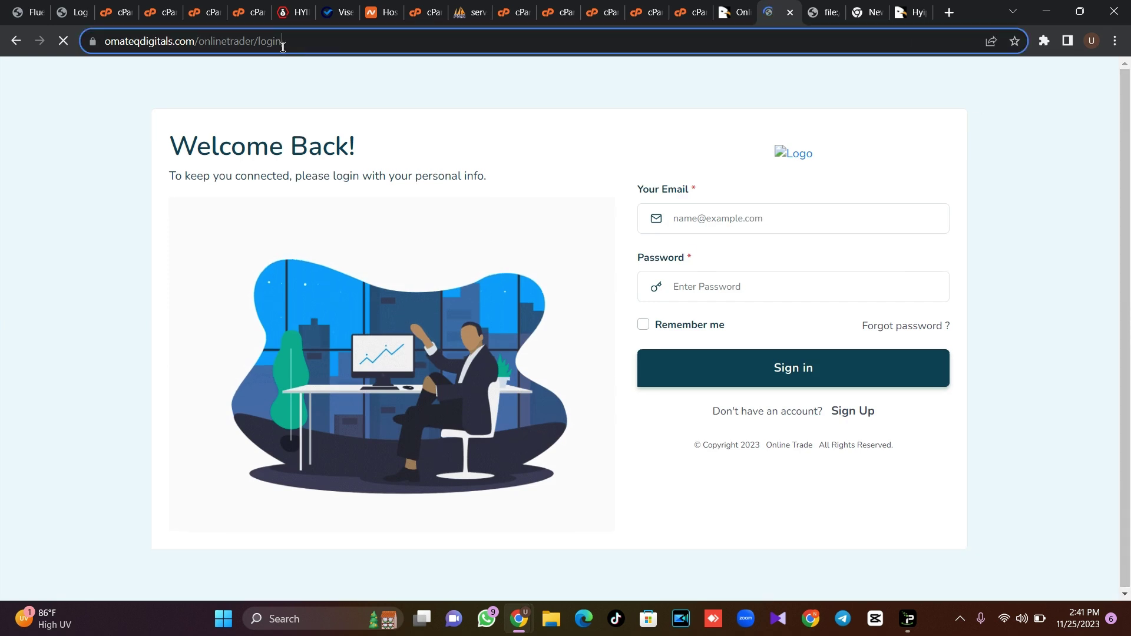
Step: Go to the /adminlogin/login address and dismiss Chrome's password-breach warning
double_click(262, 44)
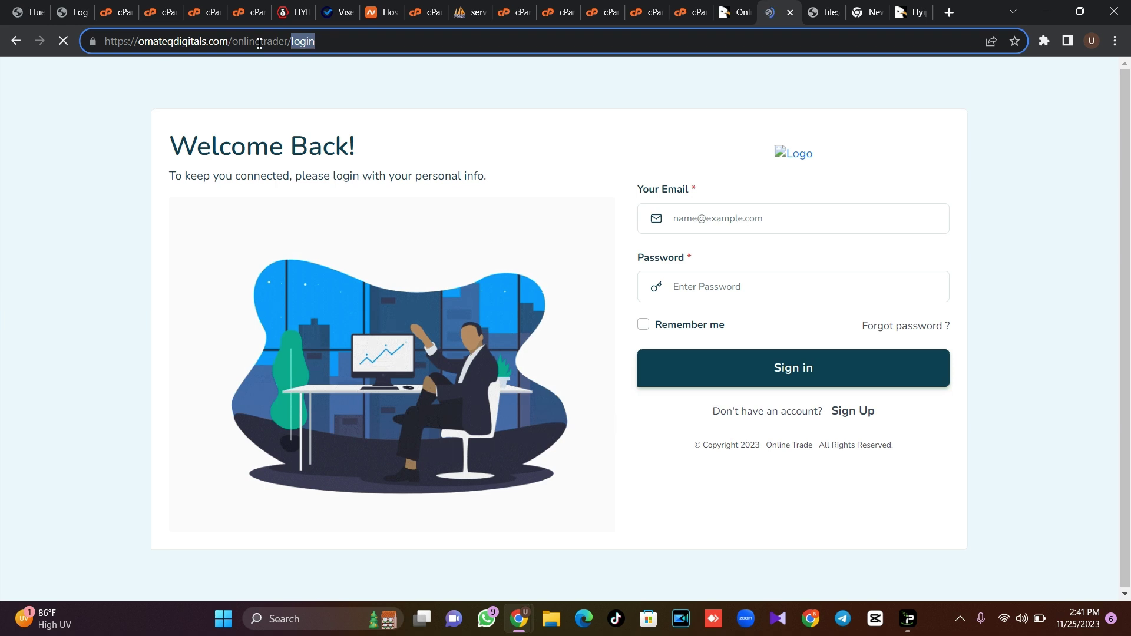
type("adminlogin/login")
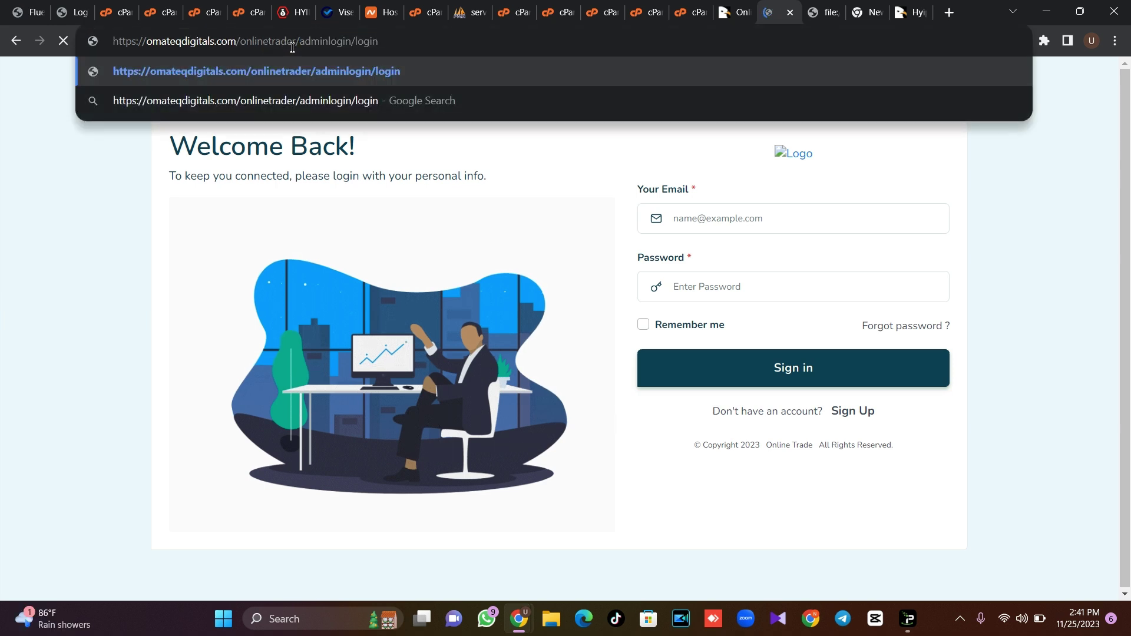
left_click(401, 67)
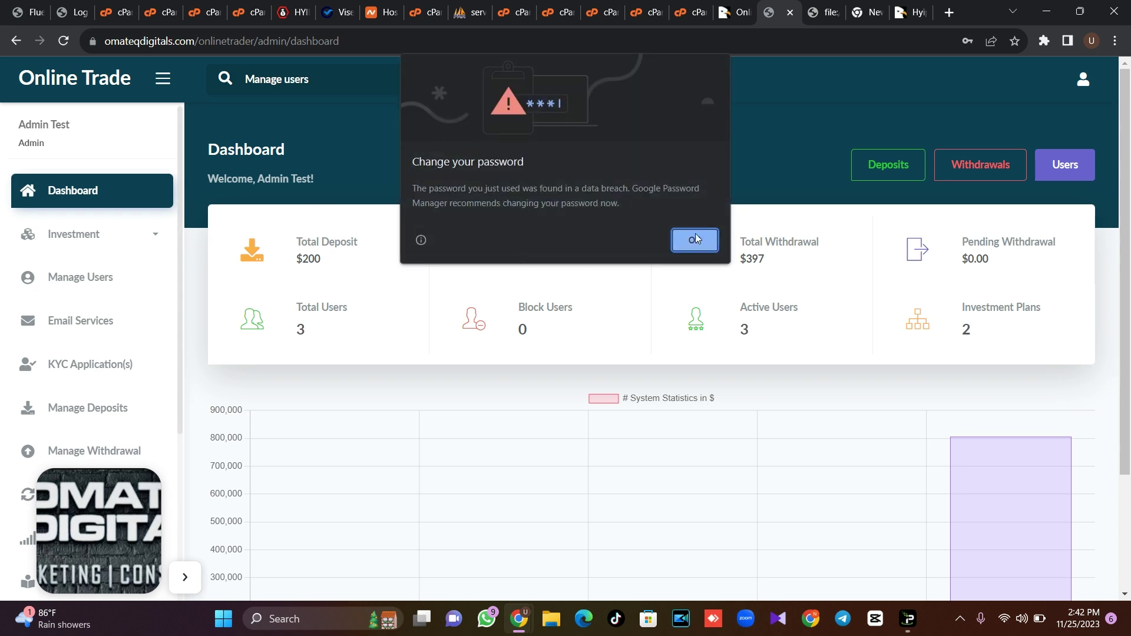
left_click(697, 242)
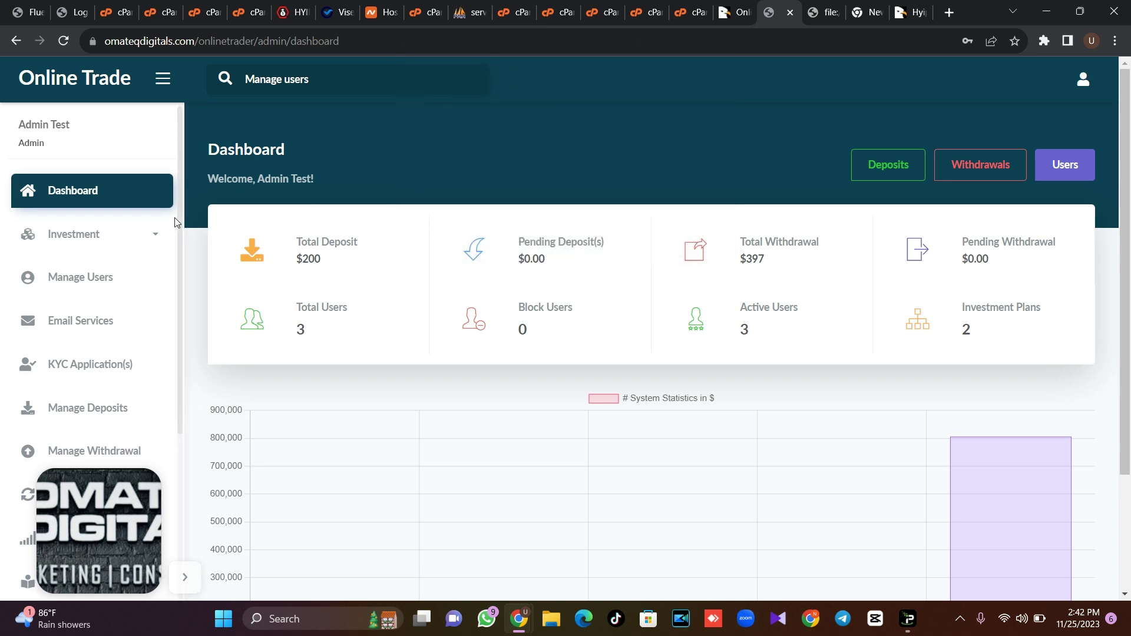
Step: Expand and collapse Signal Provider in the admin sidebar, then expand Membership
left_click_drag(180, 208, 175, 412)
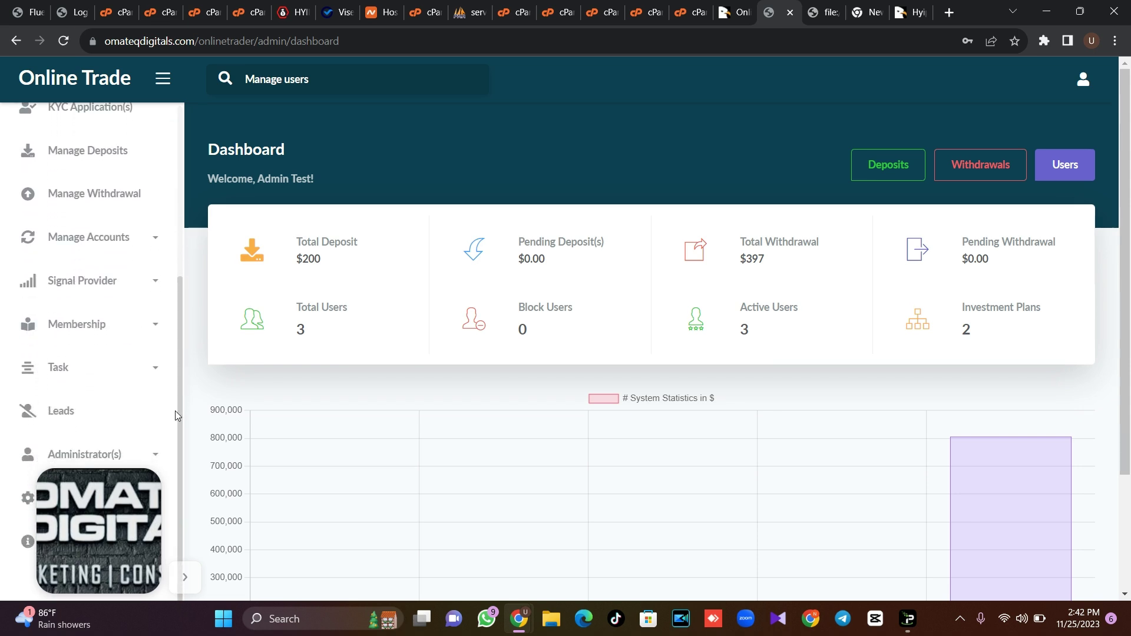
left_click(160, 286)
left_click(160, 286)
left_click(160, 325)
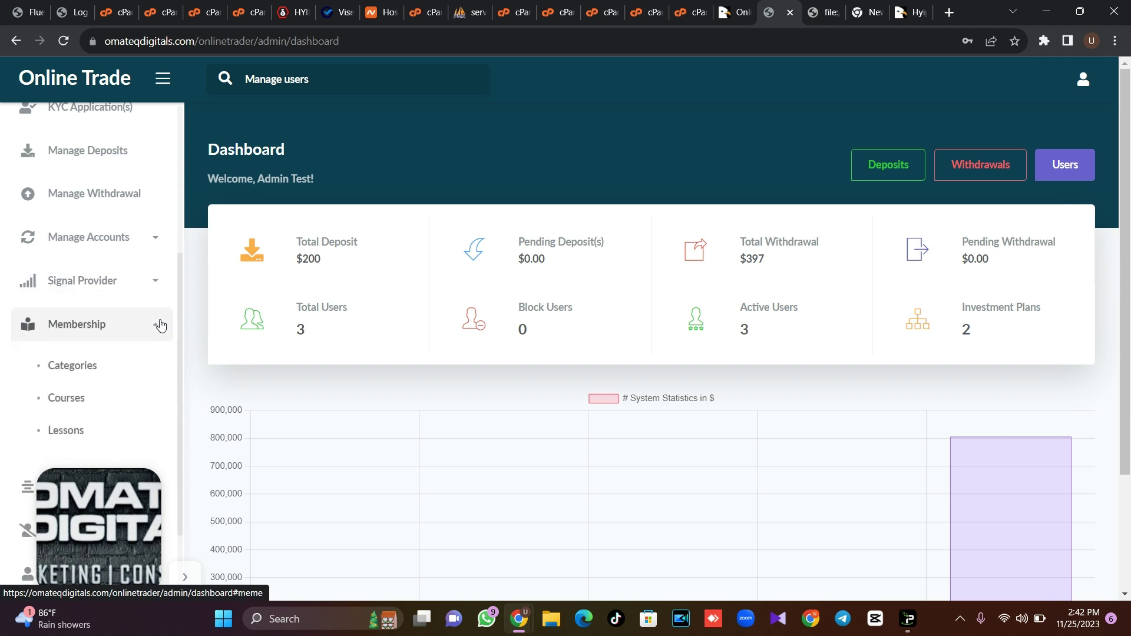
Step: View the empty Courses page, then open Trade Signals under Signal Provider
left_click(91, 402)
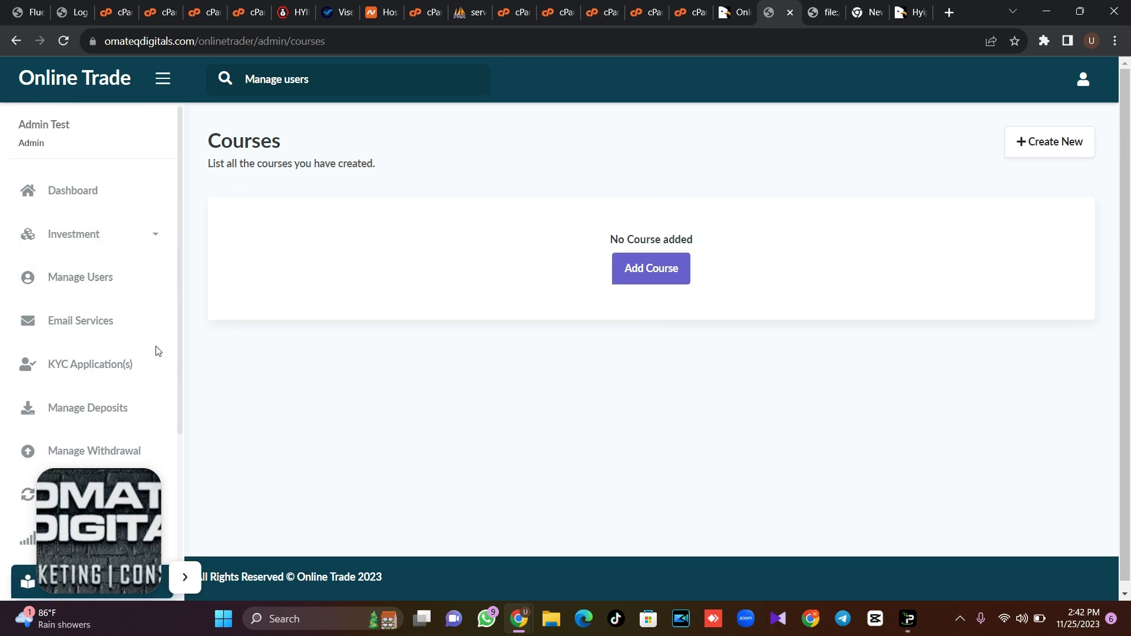
scroll(177, 399, "down", 4)
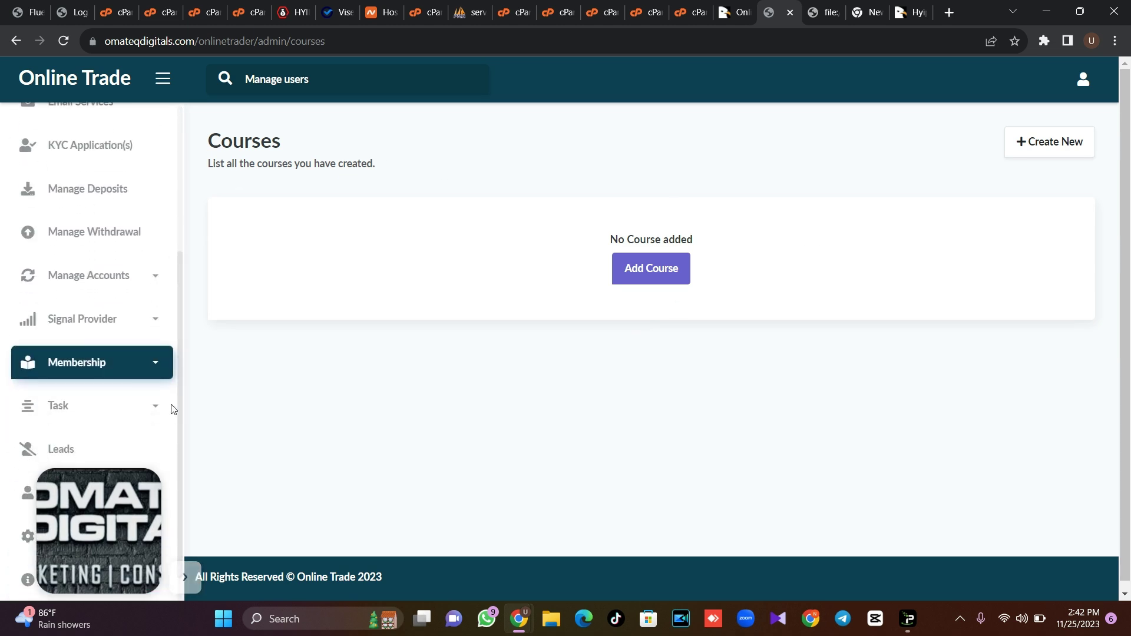
left_click(143, 322)
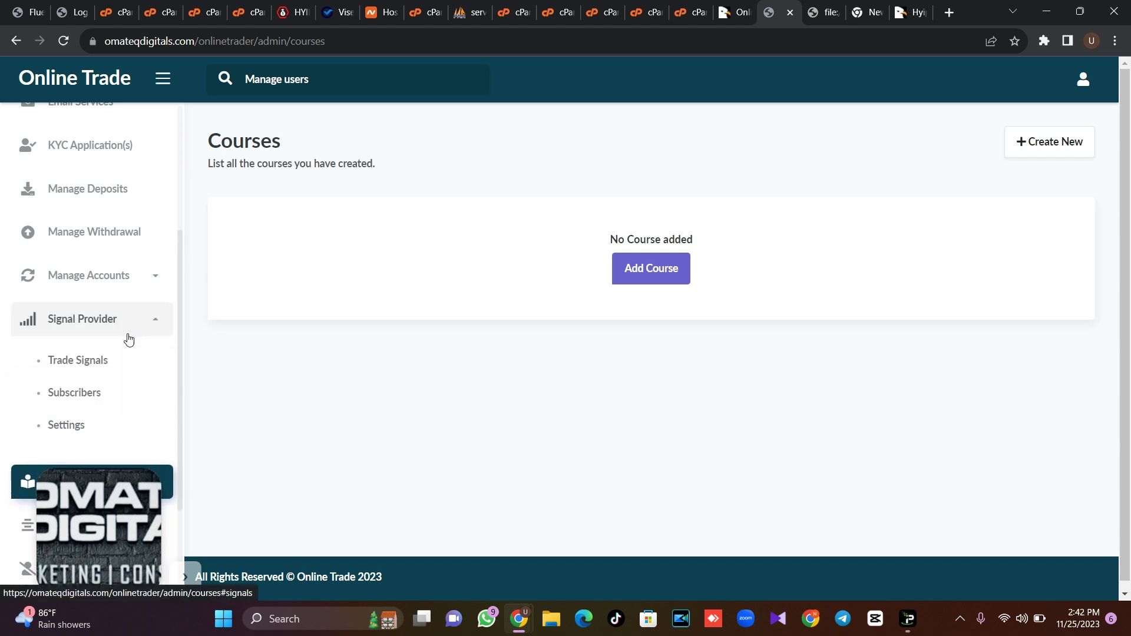
left_click(105, 364)
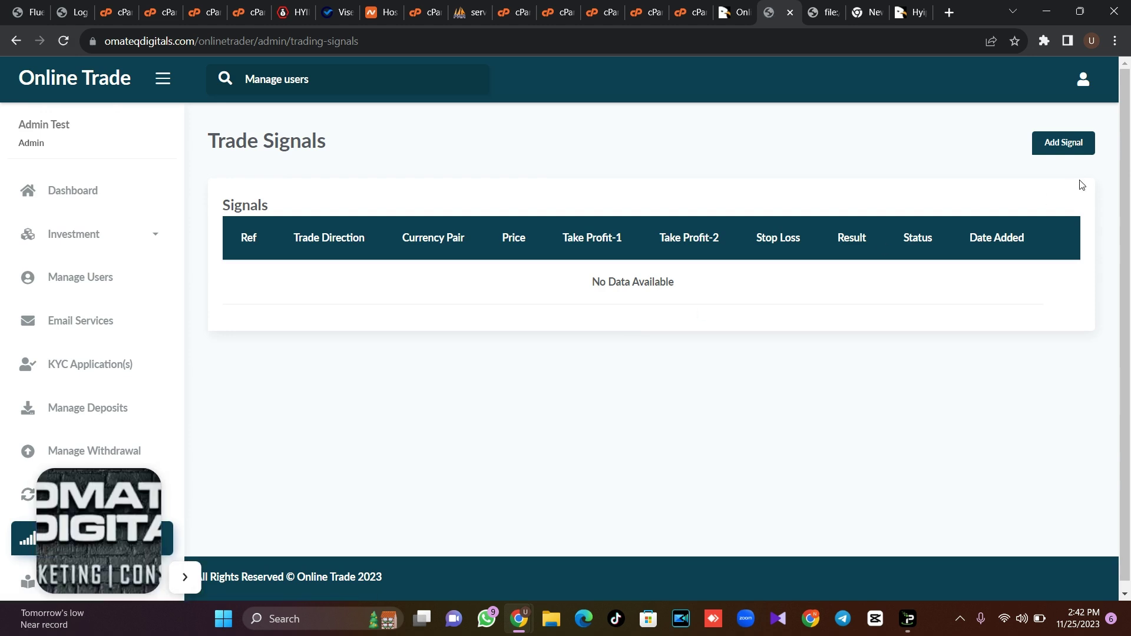
left_click(1073, 154)
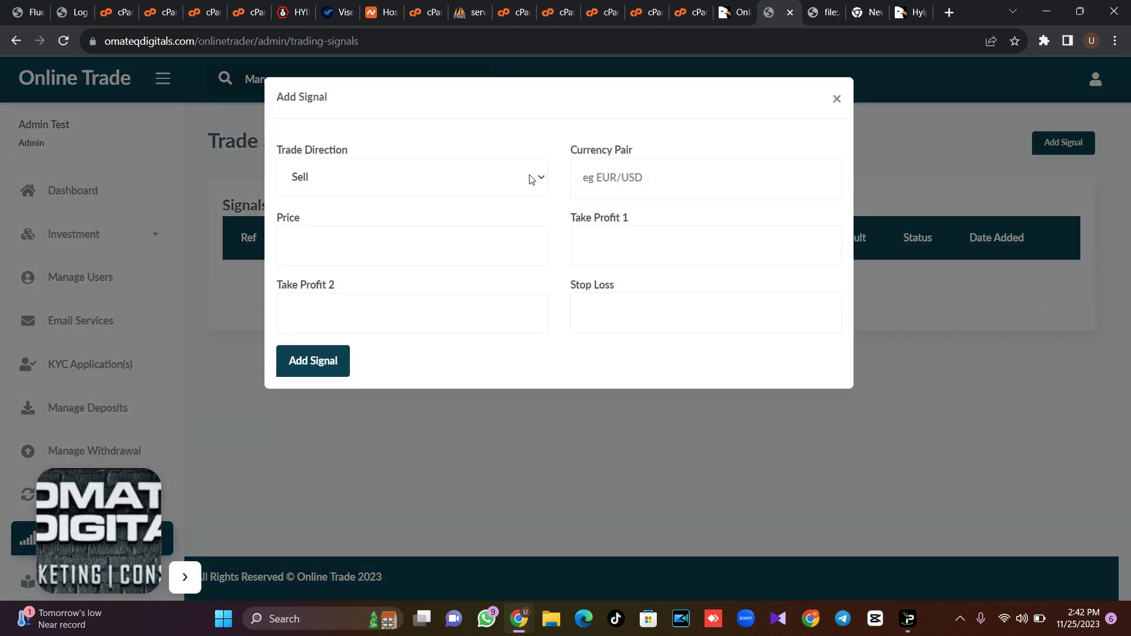
left_click(481, 179)
left_click(480, 179)
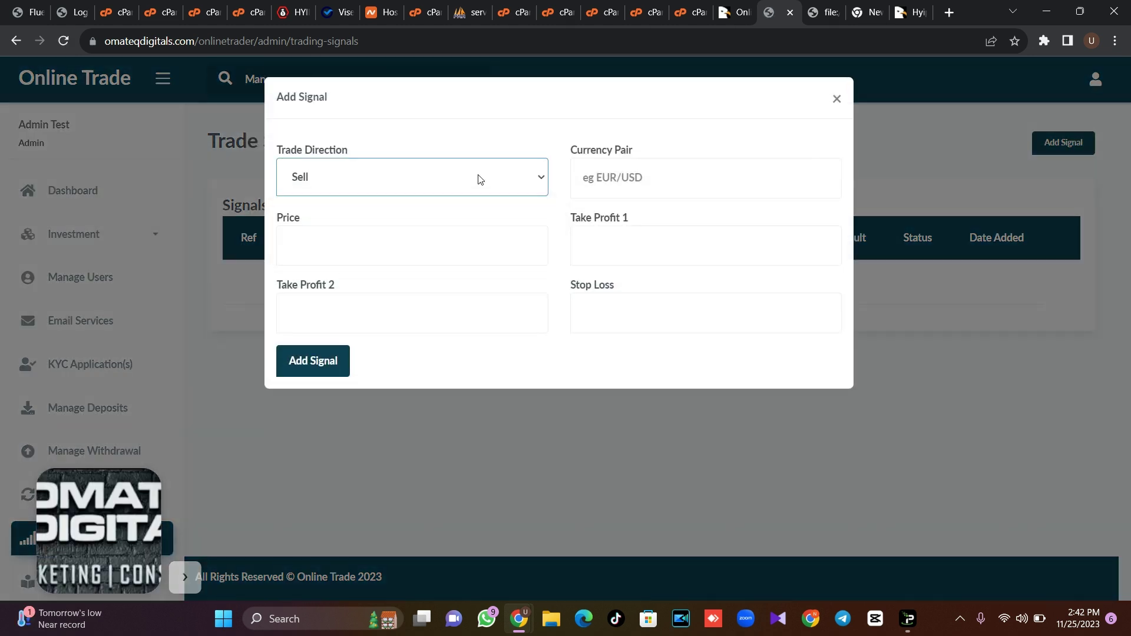
left_click(478, 186)
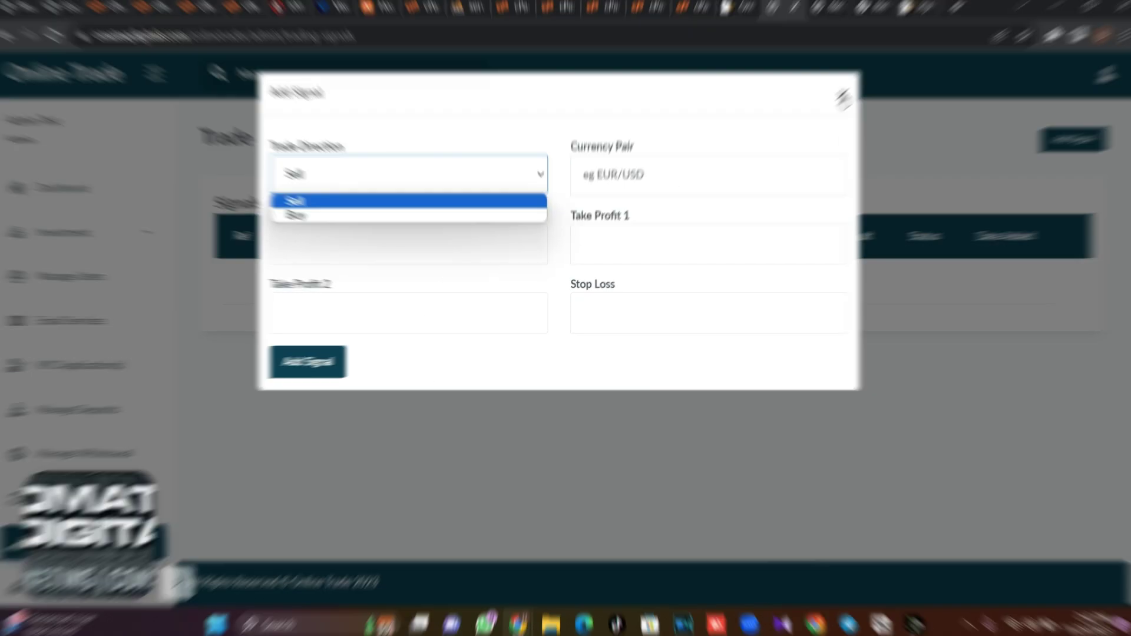
left_click(837, 100)
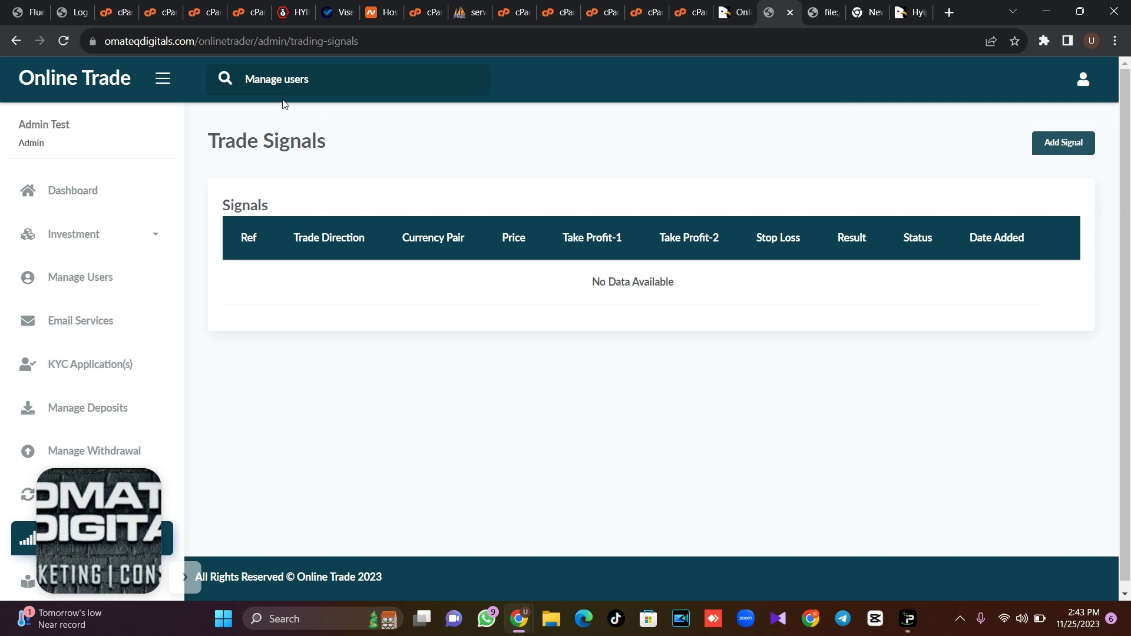
left_click(114, 277)
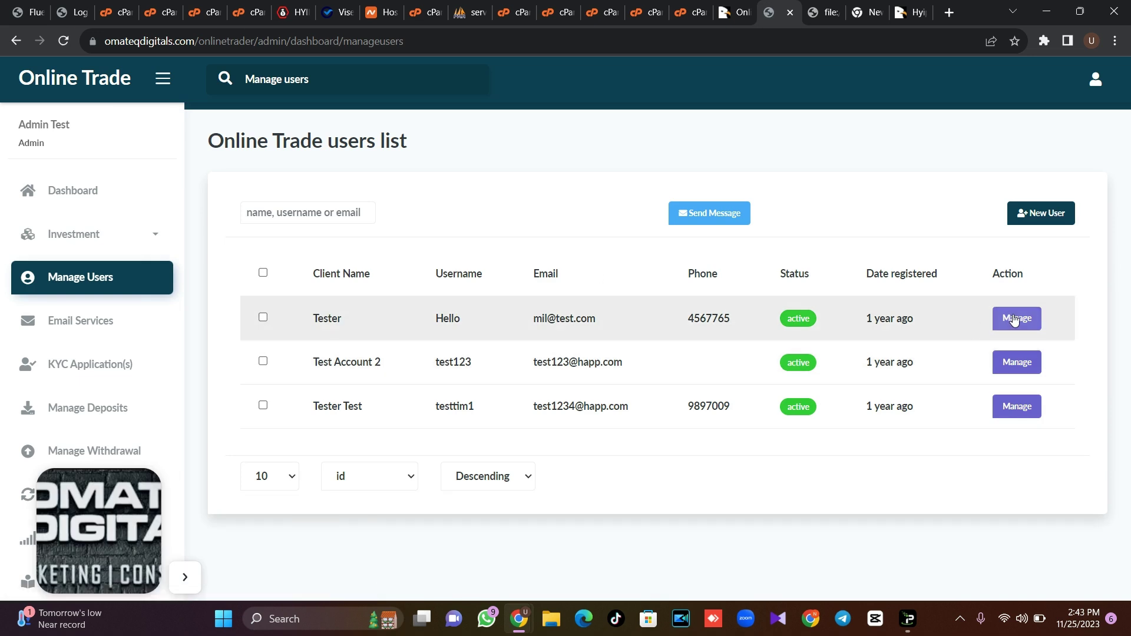
Step: Open Tester's details and use Actions > Login as Tester, confirming with Proceed
left_click(1014, 319)
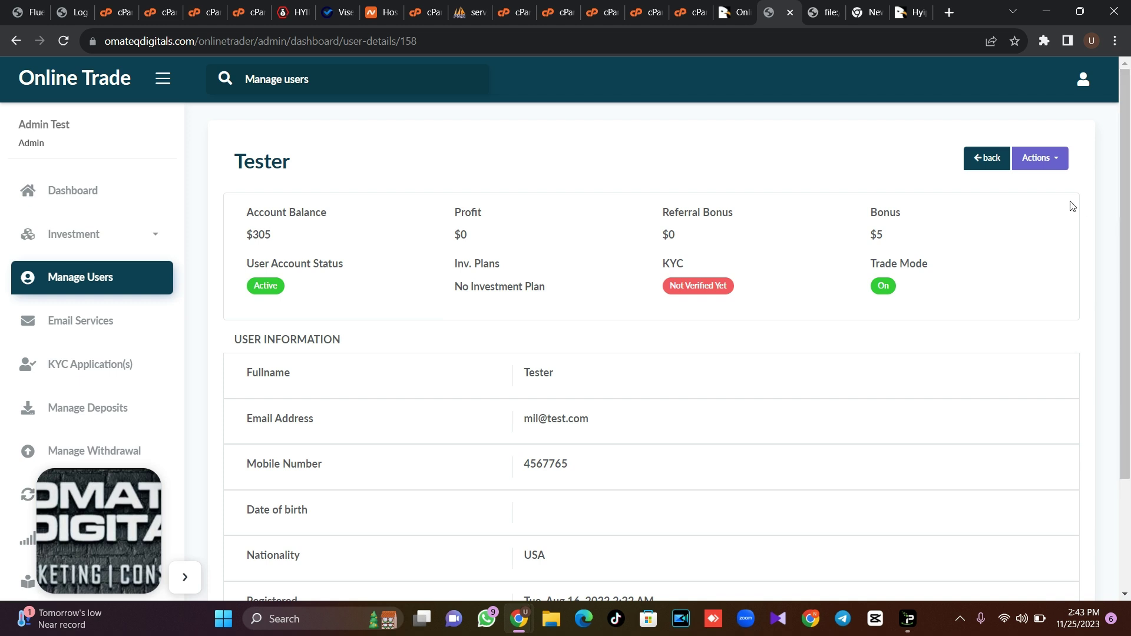
left_click(1056, 163)
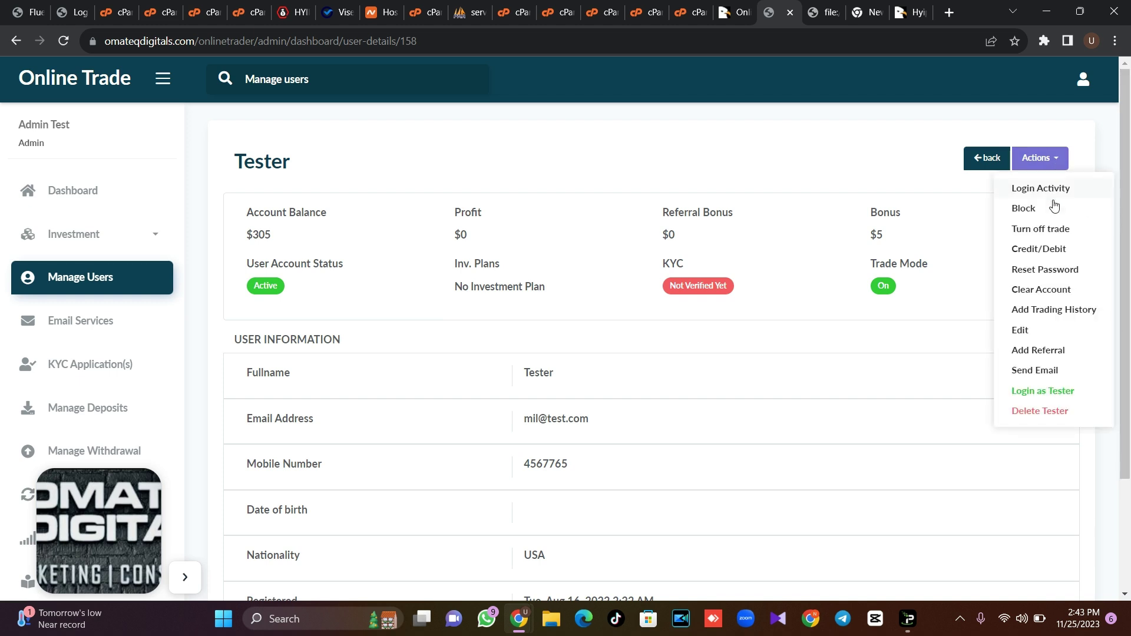
left_click(1055, 398)
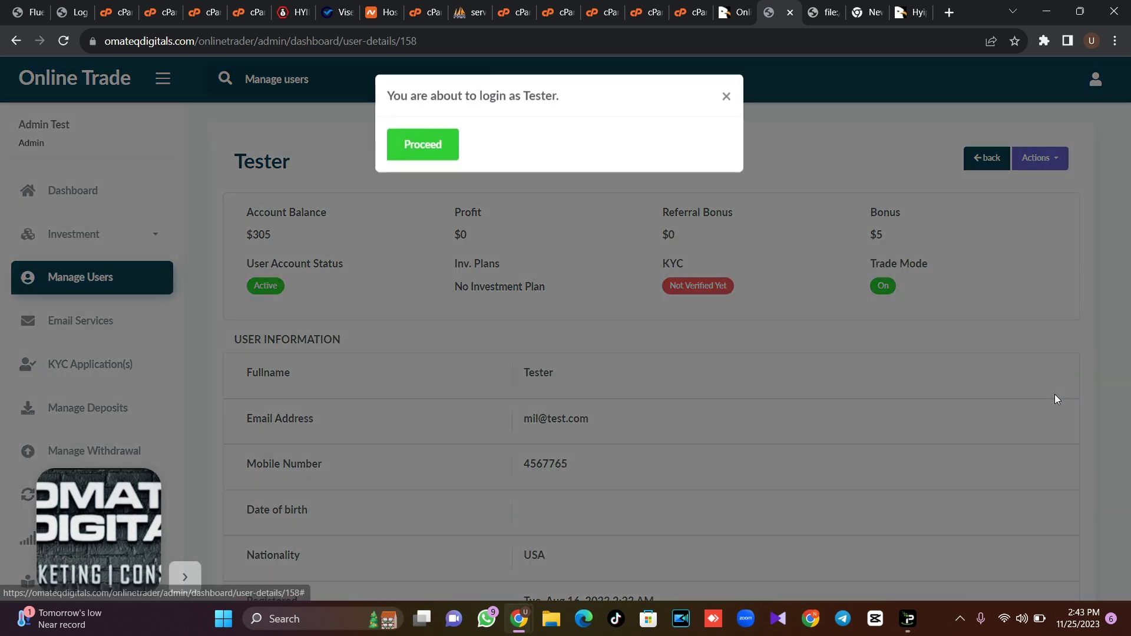
left_click(428, 152)
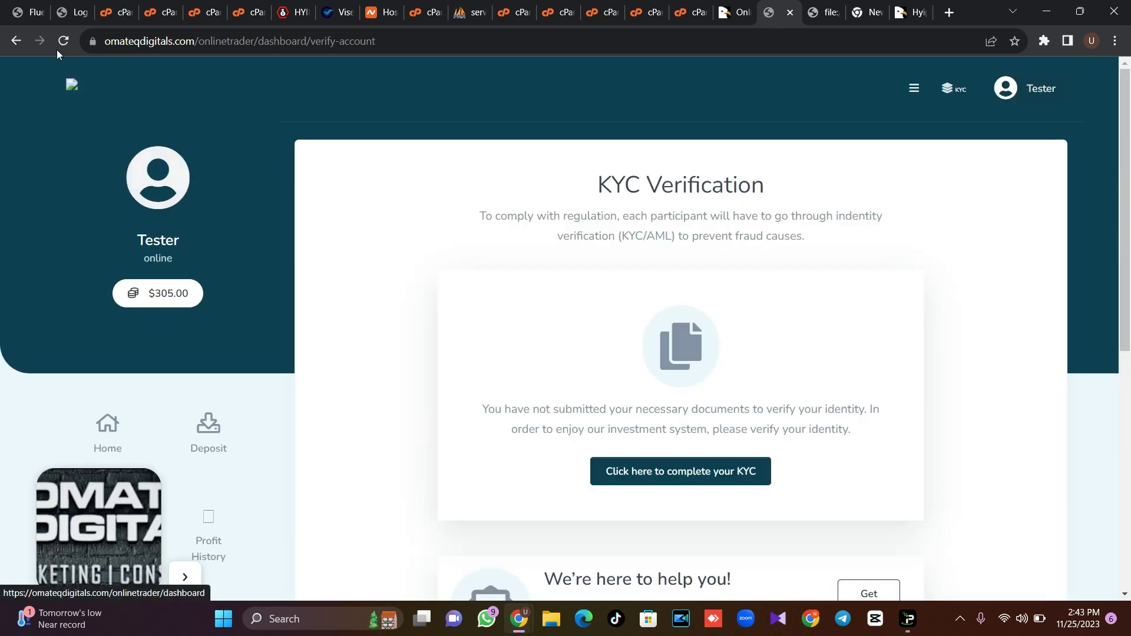
Step: Go back to the test user's admin details page and dismiss the login confirmation
left_click(16, 42)
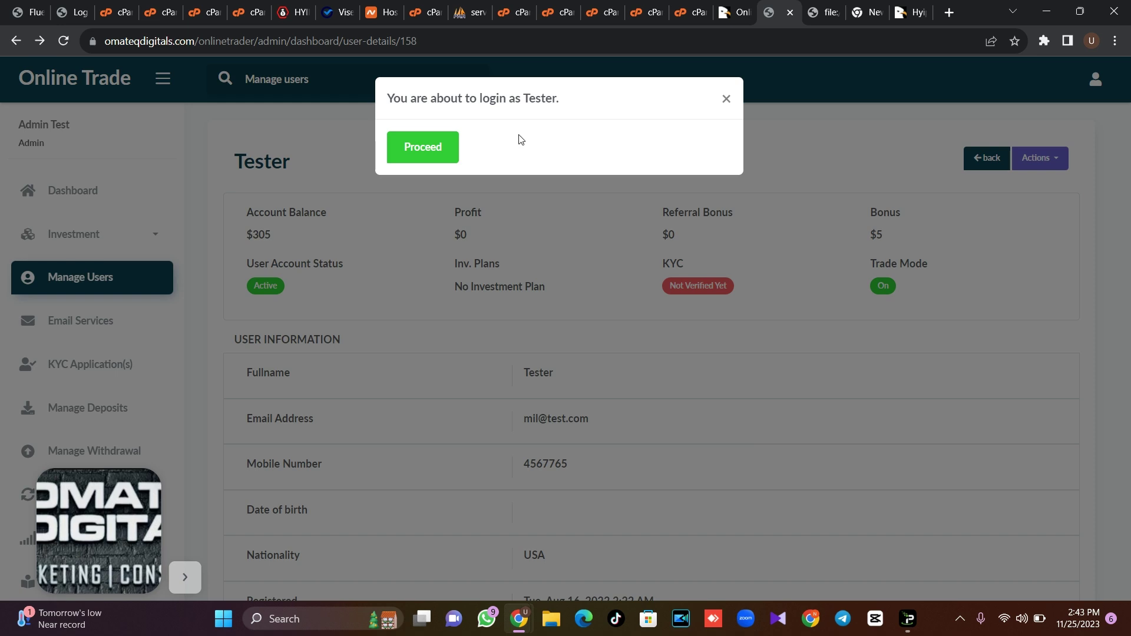
left_click(726, 99)
left_click(1055, 168)
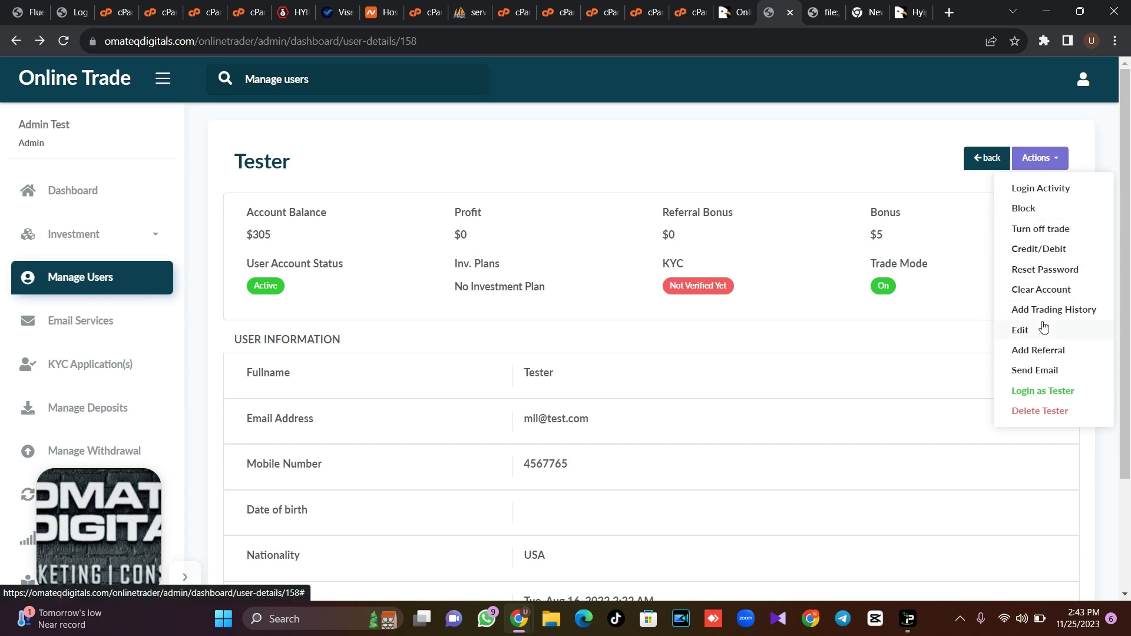
left_click(1039, 158)
mouse_move(1125, 282)
left_mouse_down()
mouse_move(1130, 397)
mouse_move(1127, 287)
left_mouse_up()
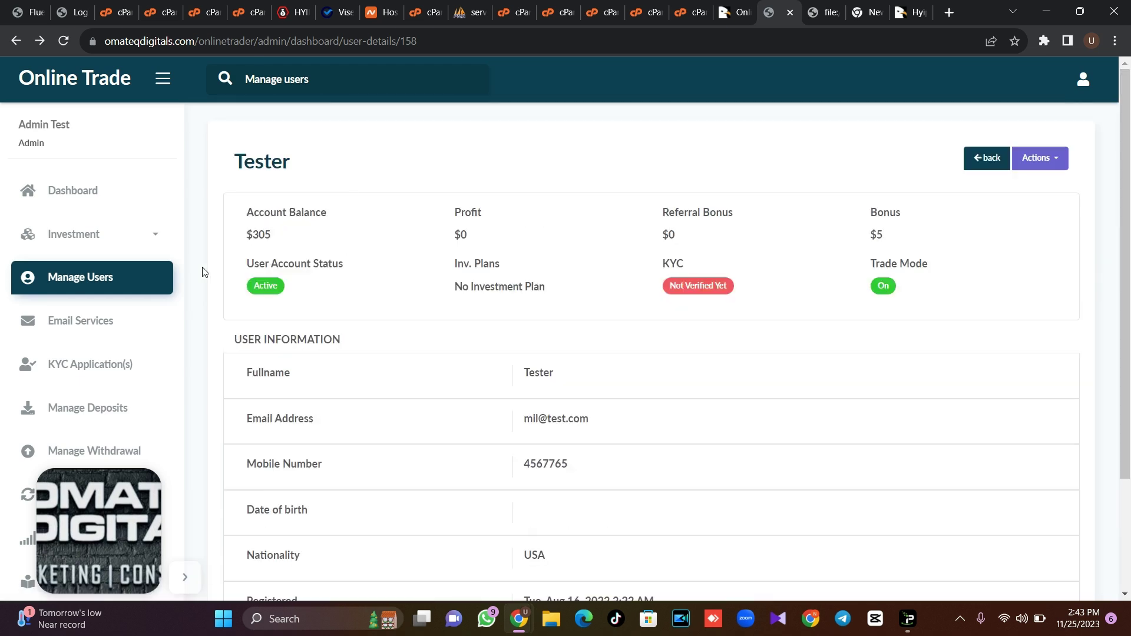
Step: Open KYC Applications to see the test user's entry marked Verified
left_click(122, 363)
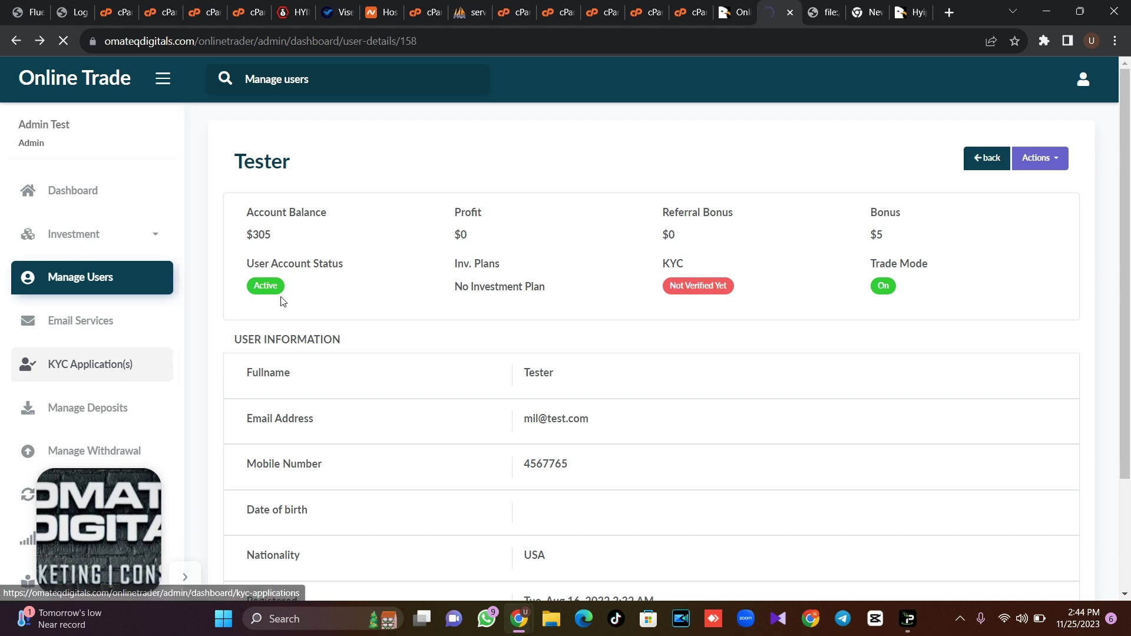
left_click_drag(182, 203, 181, 395)
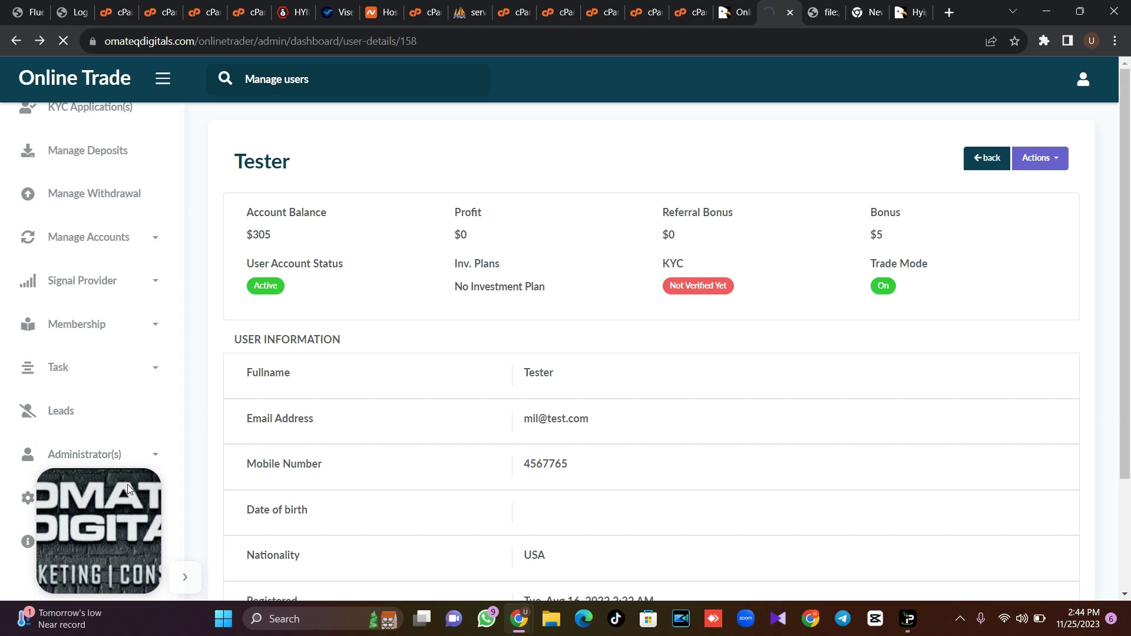
left_click_drag(128, 489, 1096, 501)
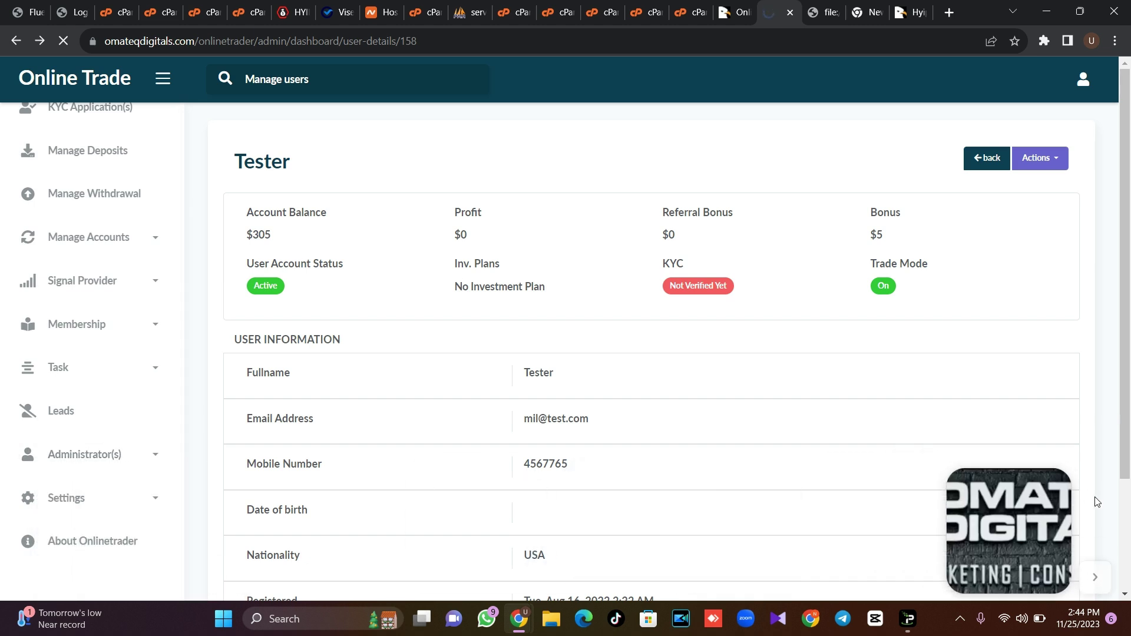
left_click_drag(180, 294, 177, 457)
Step: Open App Settings from the Settings sidebar section to show the Module enable/disable options
left_click(131, 502)
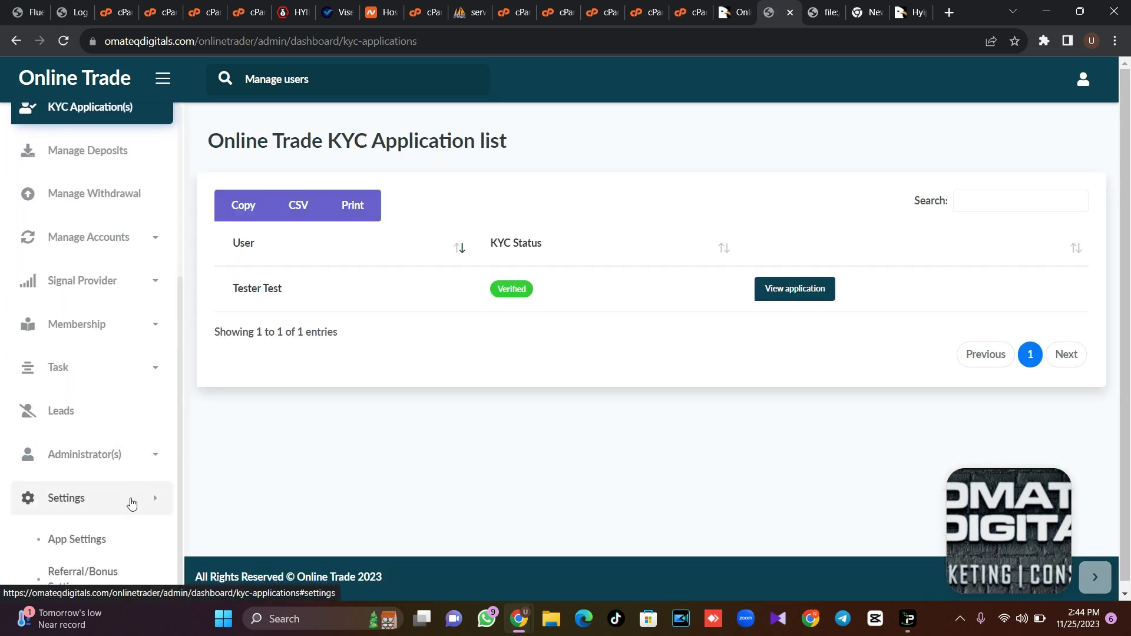
left_click_drag(179, 352, 177, 487)
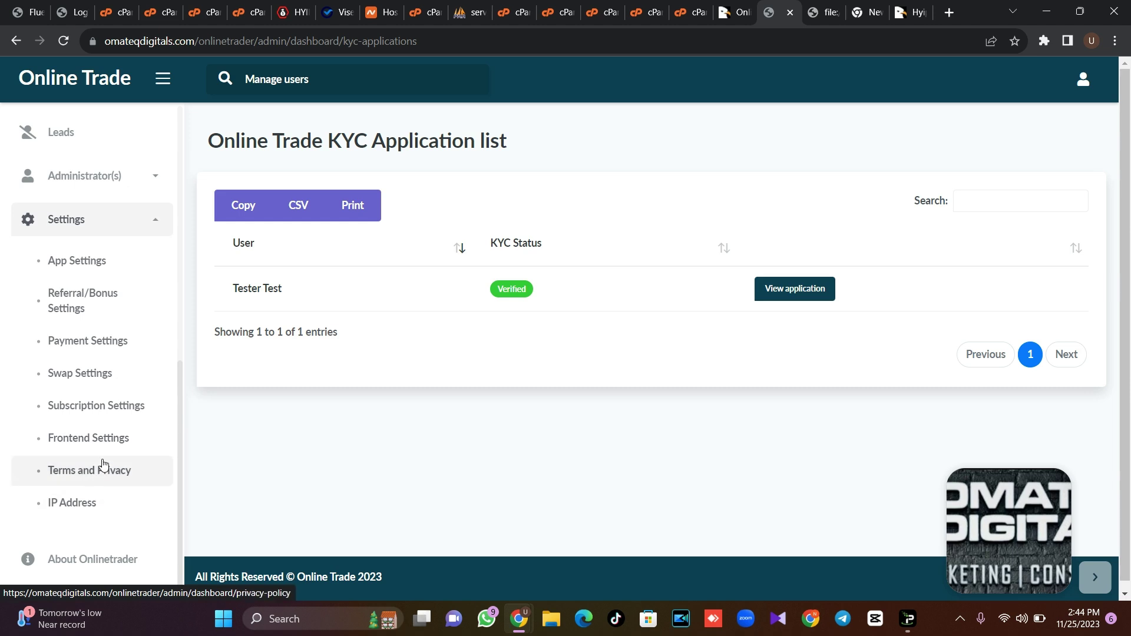
left_click(86, 259)
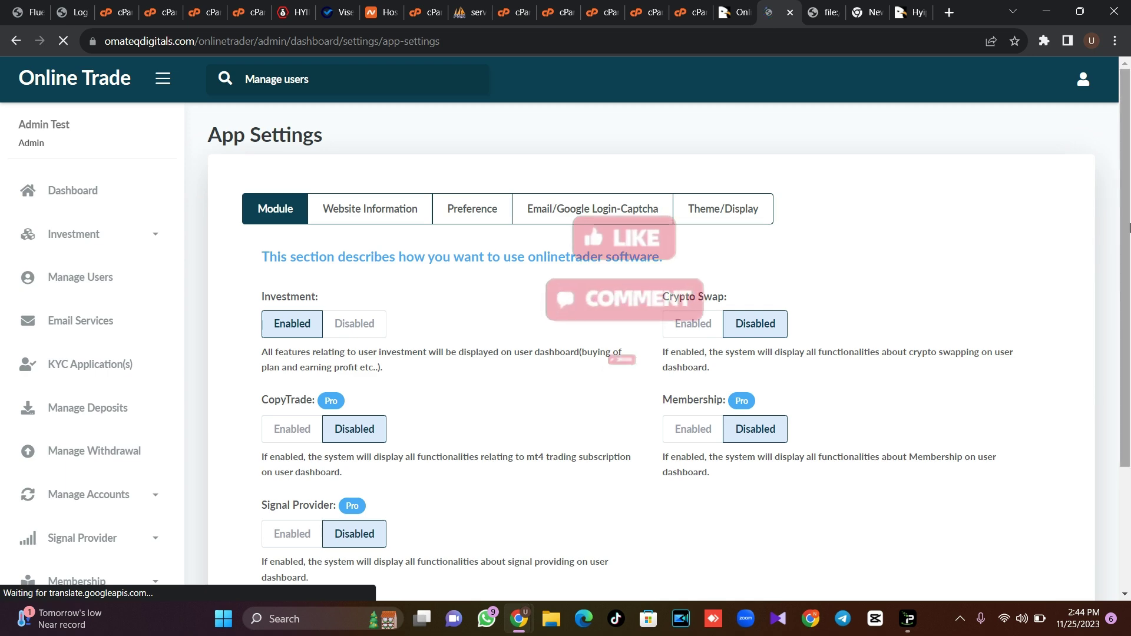
Step: View the Website Information settings, including the Website Name field
scroll(410, 362, "down", 2)
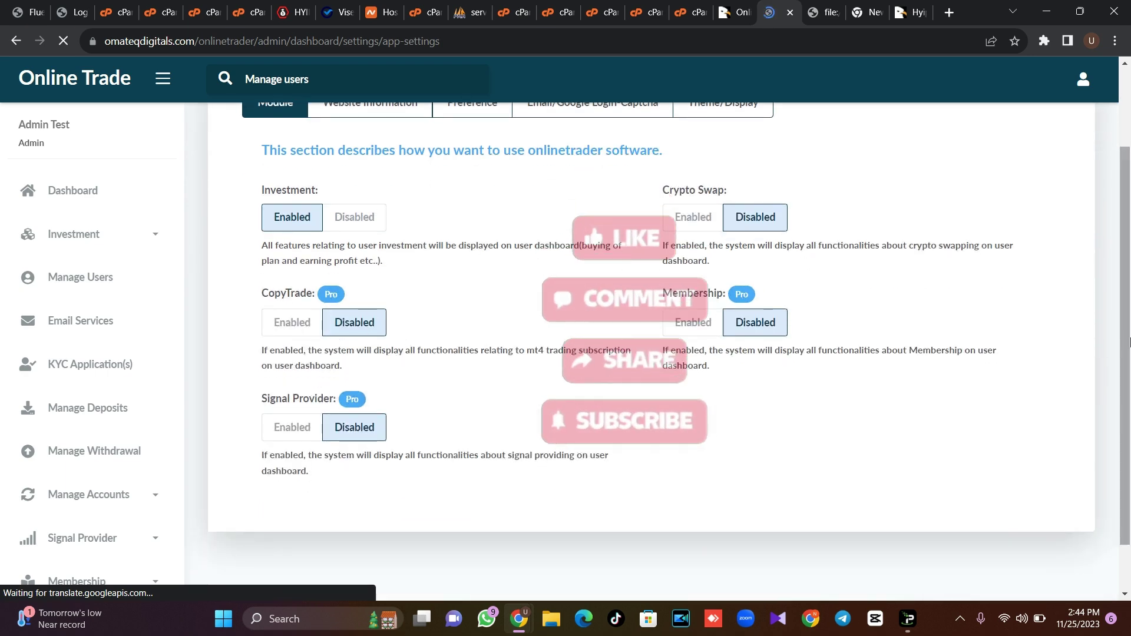
scroll(353, 294, "down", 1)
scroll(342, 188, "up", 5)
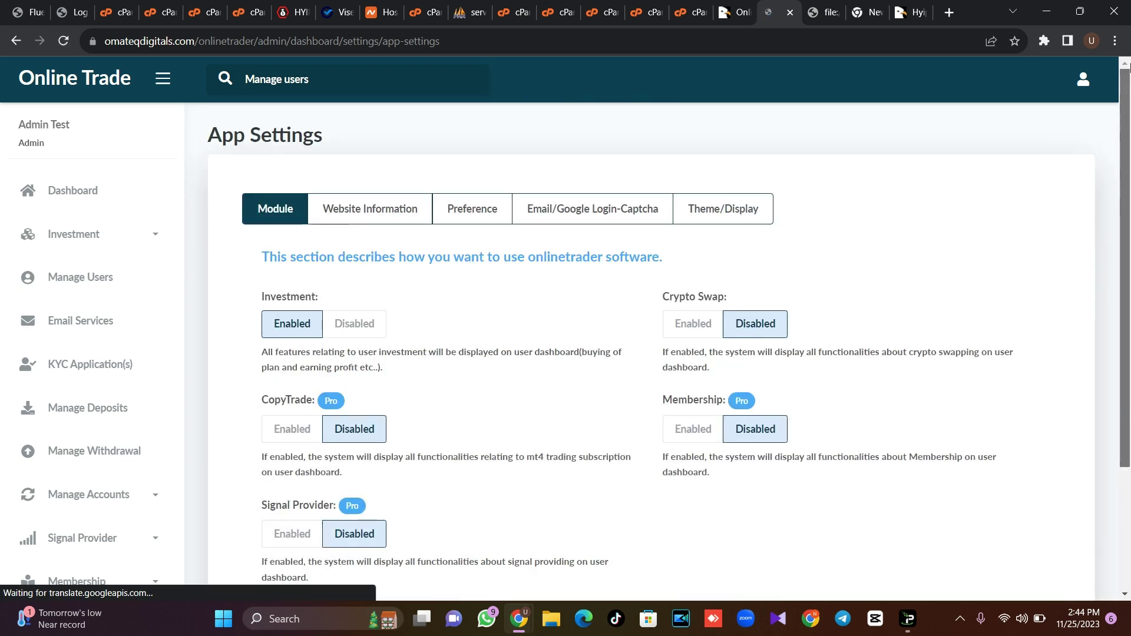
left_click(366, 209)
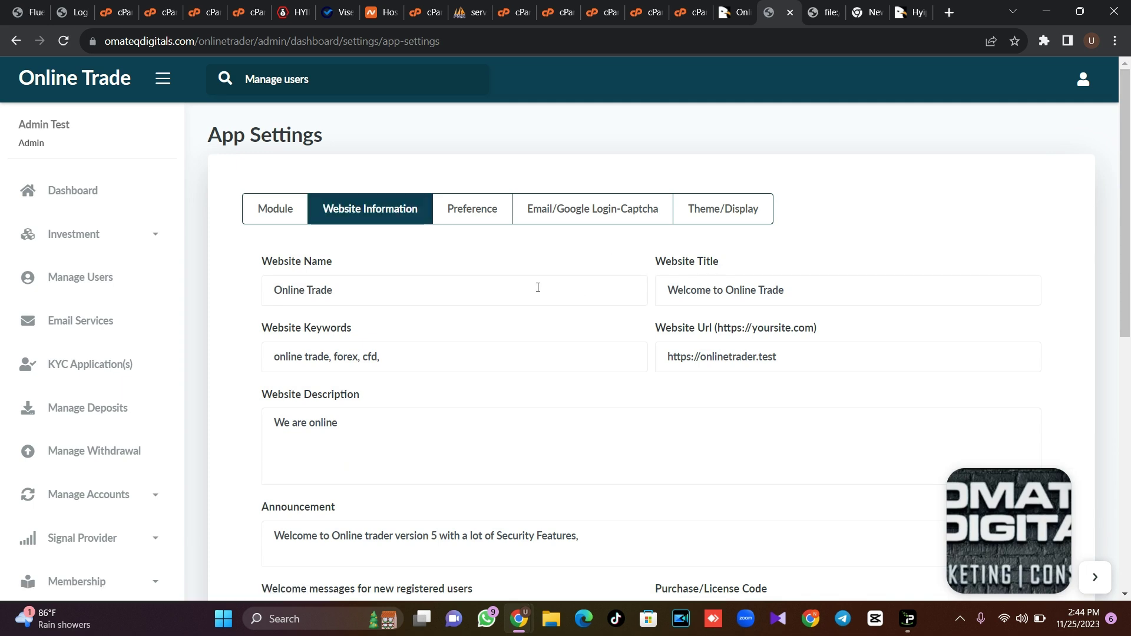
left_click(430, 287)
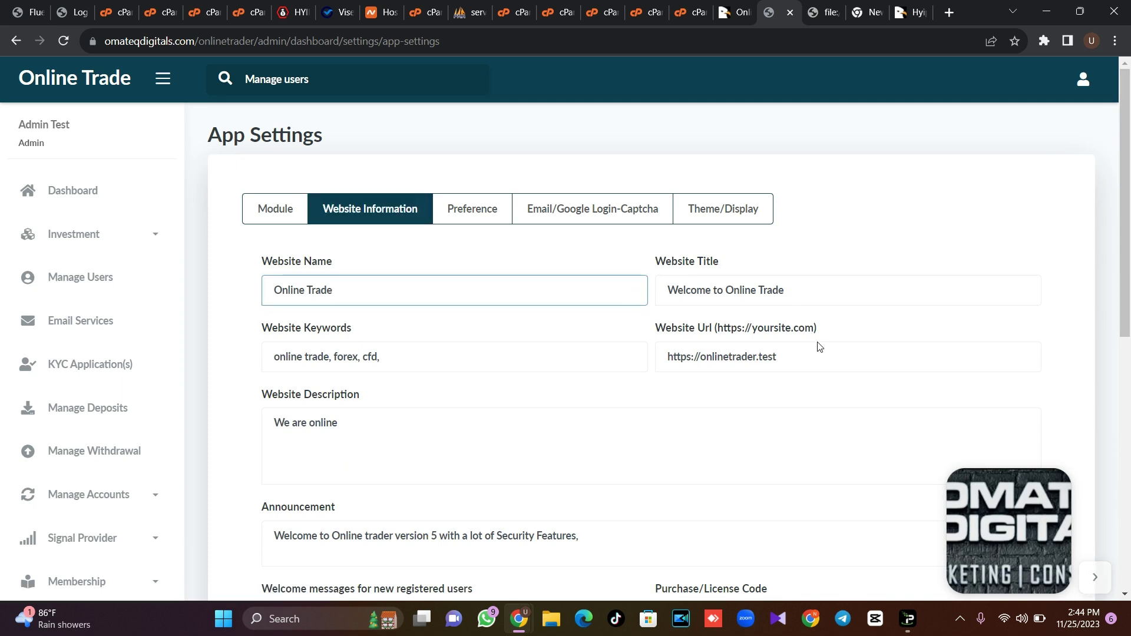
left_click(838, 334)
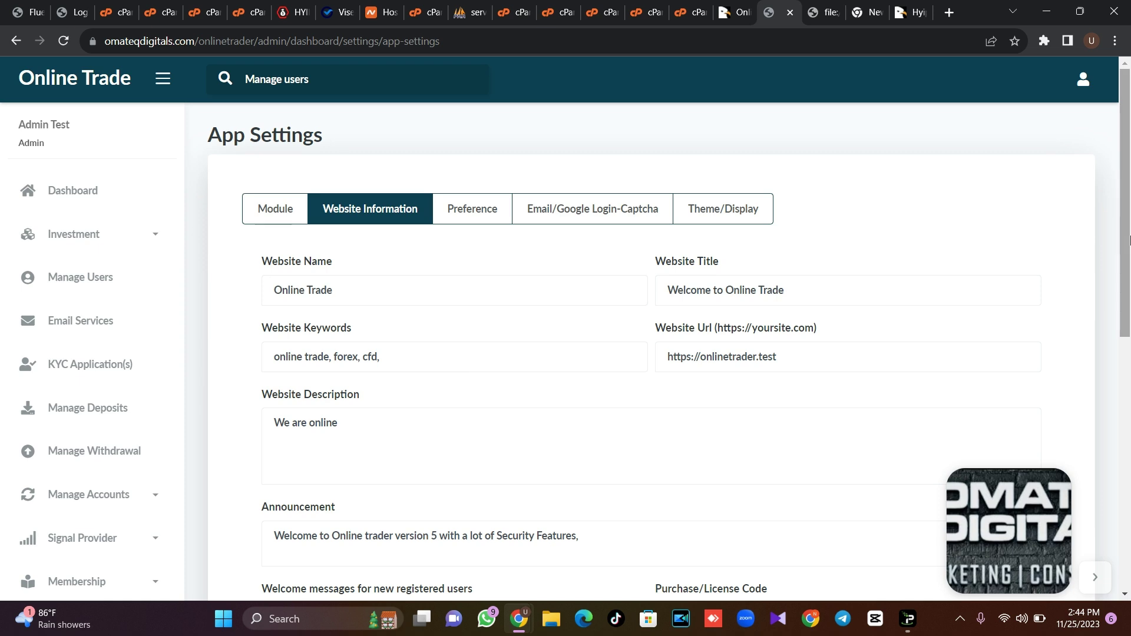
Step: View the five available website themes on the Theme/Display settings
scroll(1129, 314, "down", 2)
scroll(1129, 314, "down", 2)
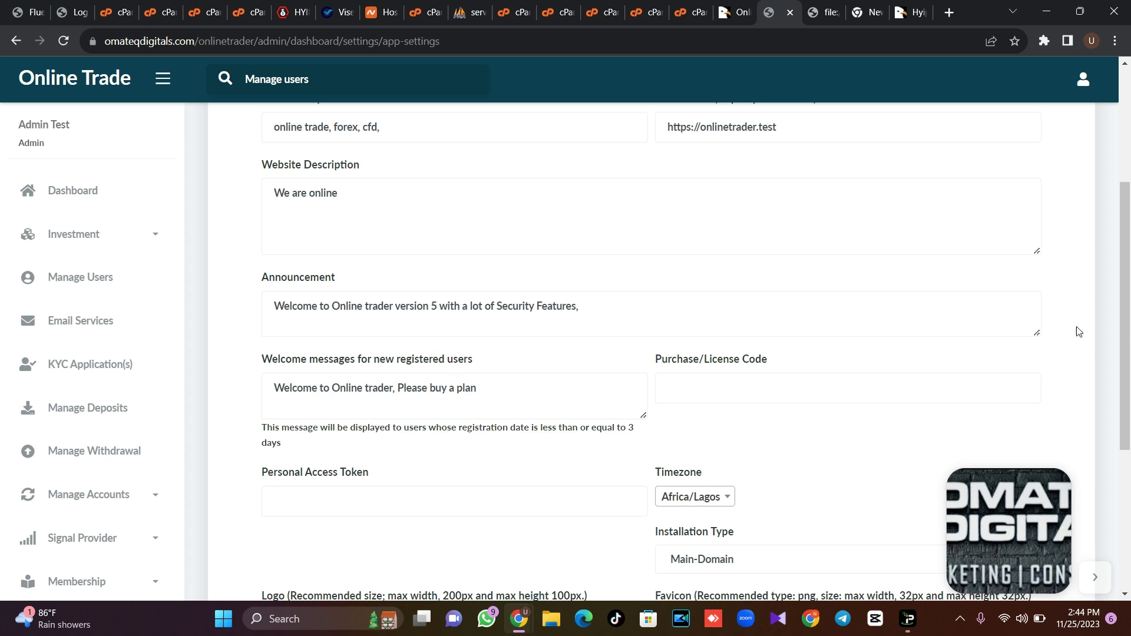
left_click_drag(1129, 334, 1129, 183)
left_click(723, 211)
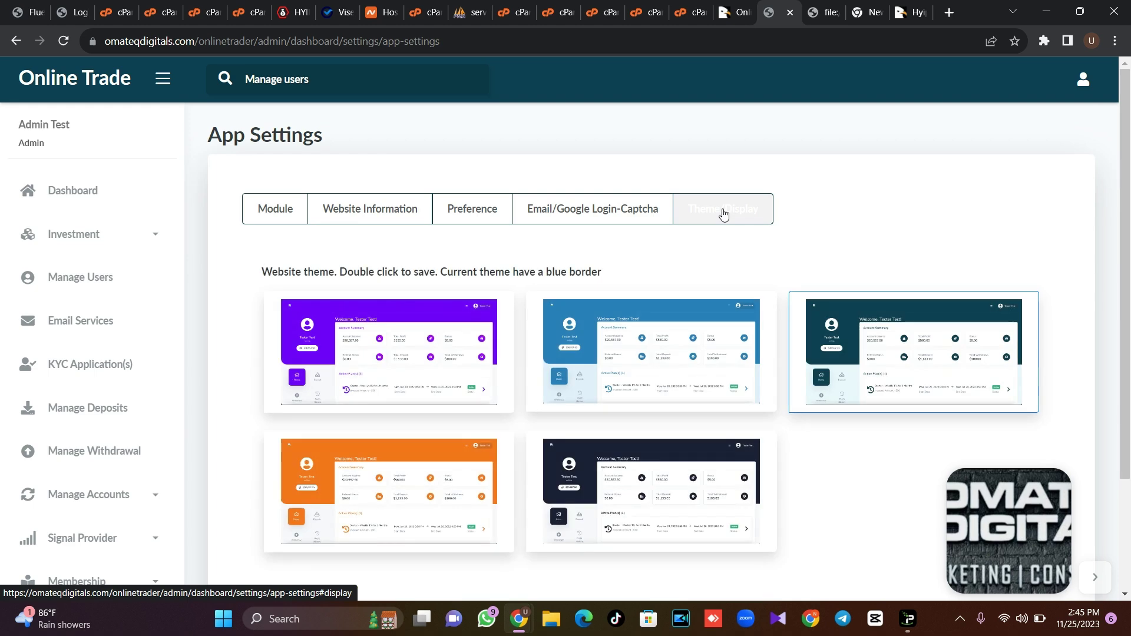
scroll(1129, 266, "down", 1)
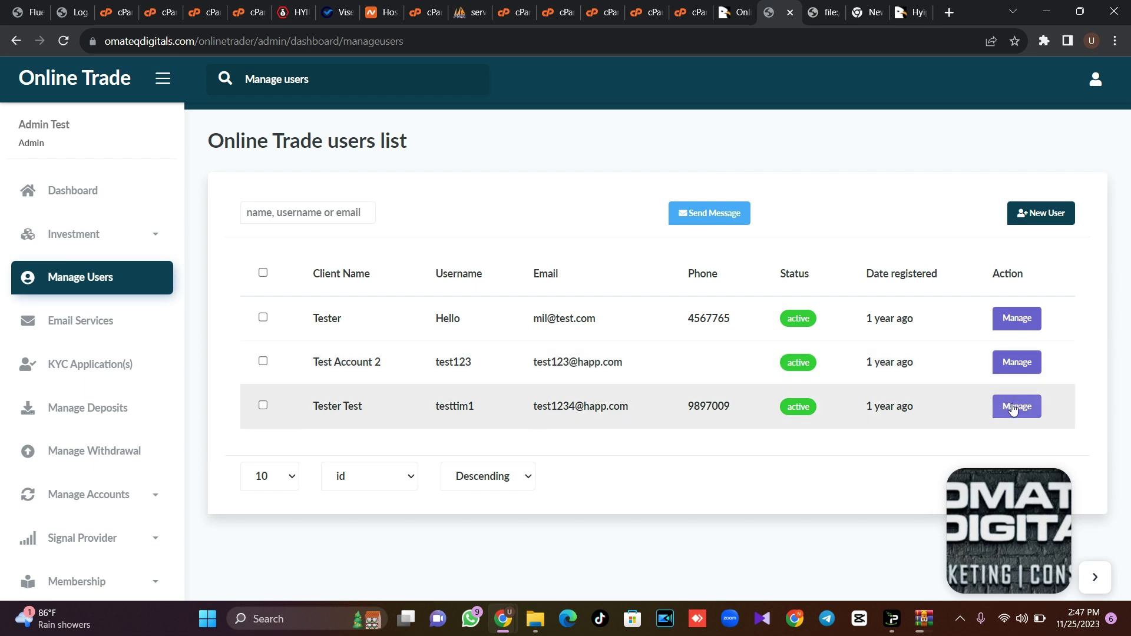
Step: Log in as the test user from their account Actions and open their dashboard
left_click(1012, 409)
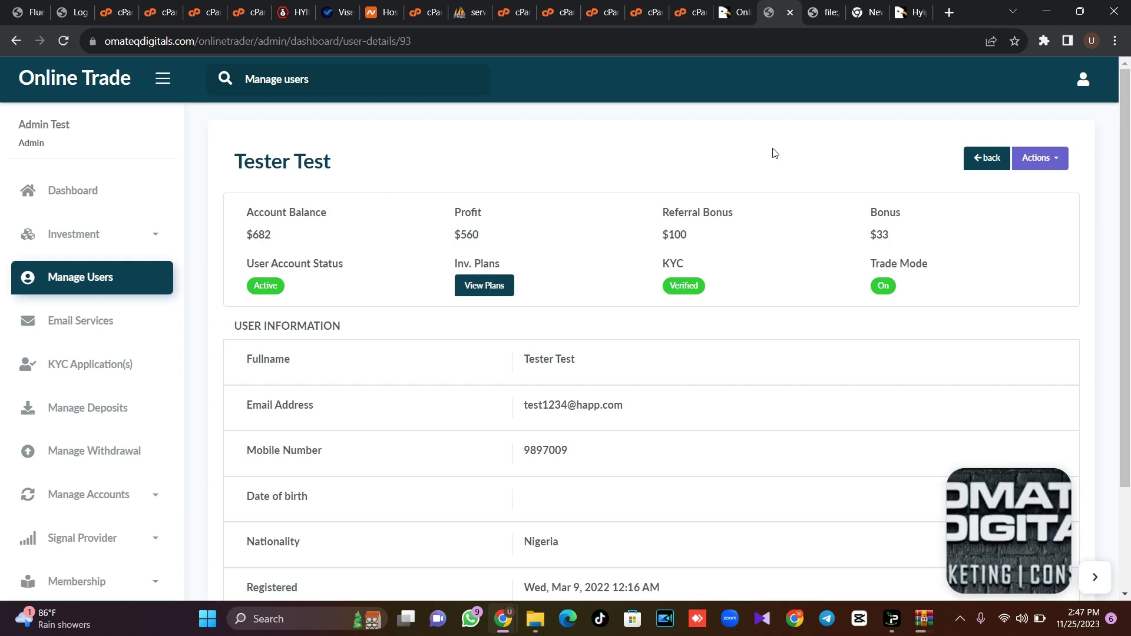
left_click(1056, 160)
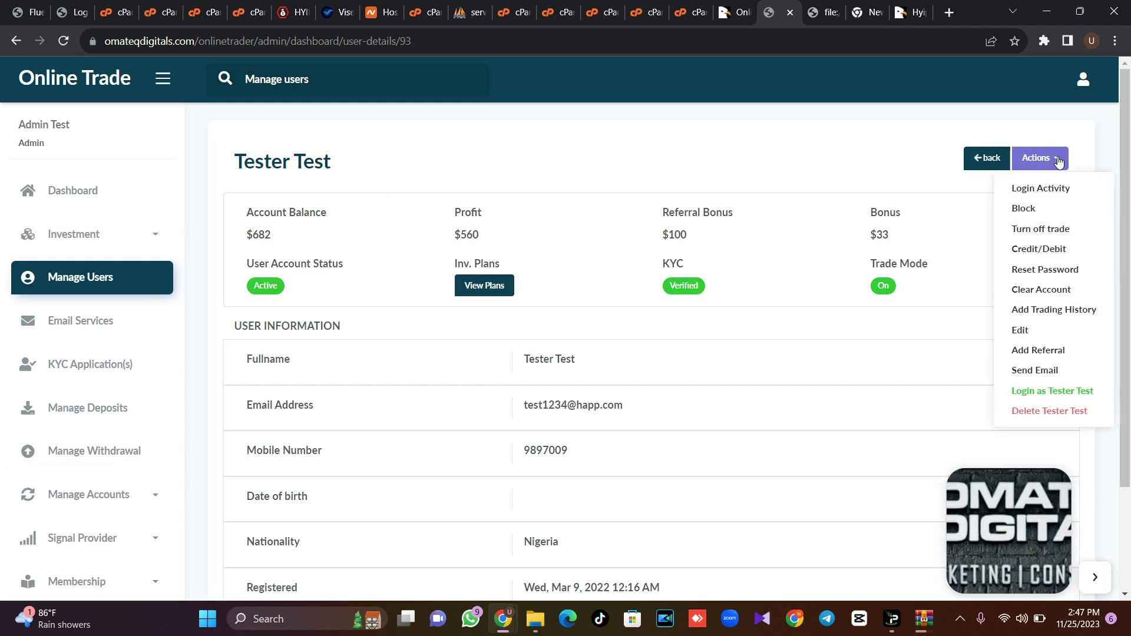
left_click(1061, 391)
left_click(435, 152)
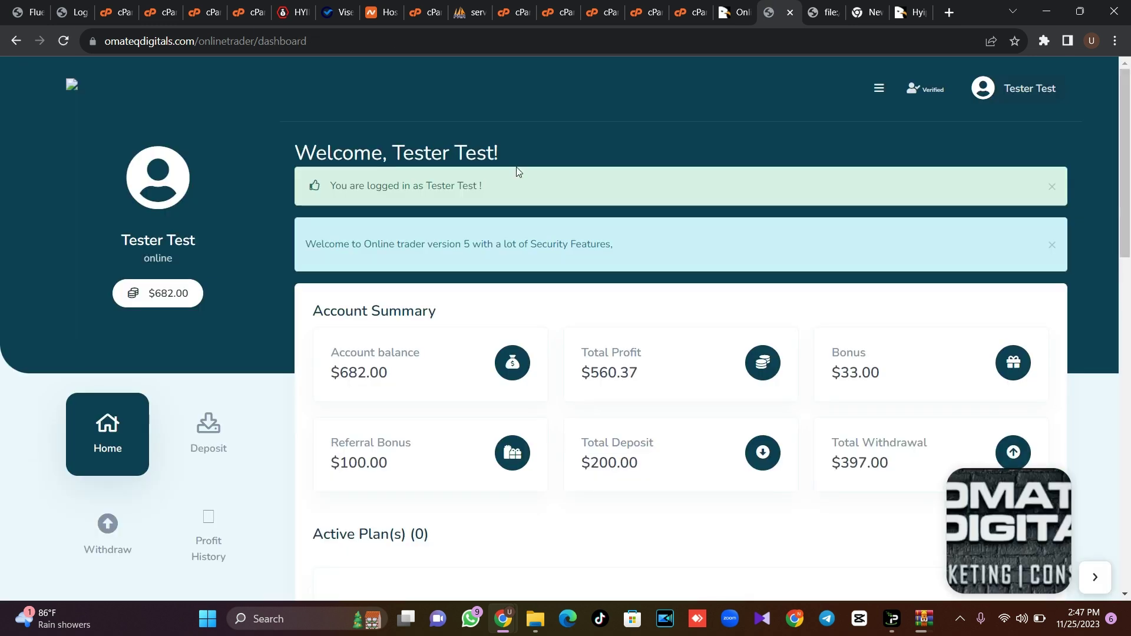
scroll(1126, 150, "down", 1)
left_click_drag(1128, 150, 1129, 127)
left_click(879, 90)
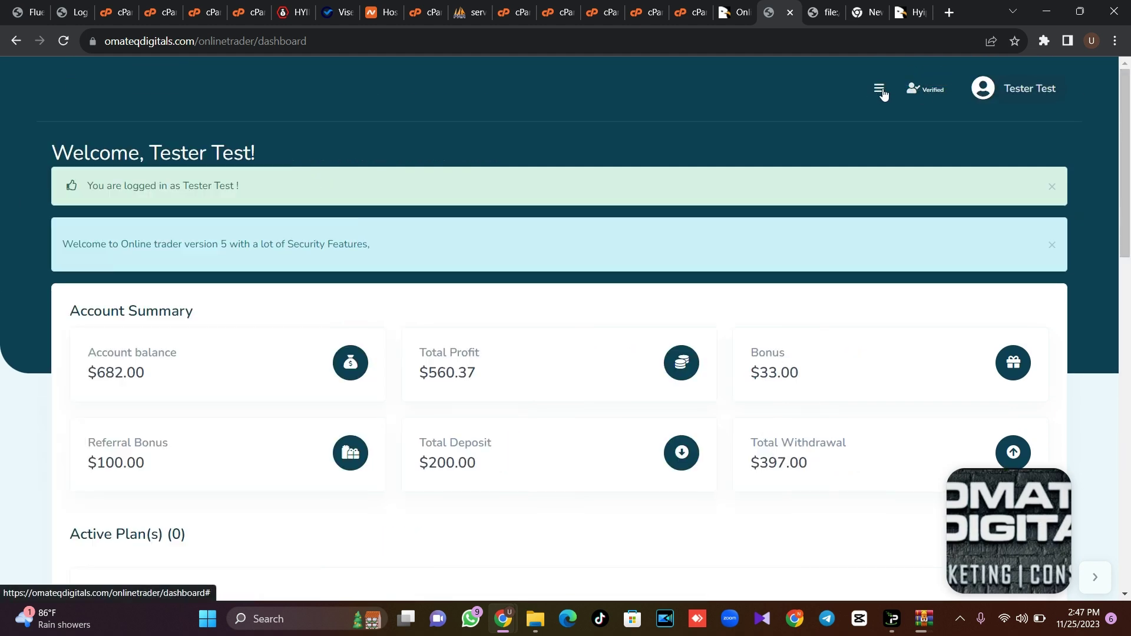
left_click(880, 90)
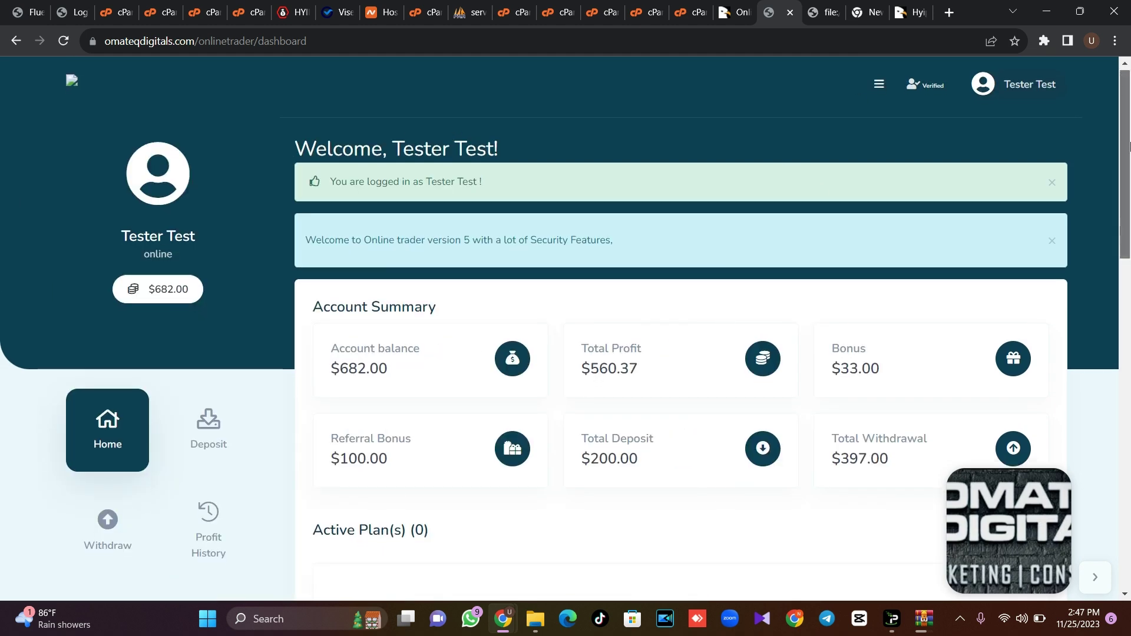
scroll(1129, 169, "down", 8)
scroll(1126, 234, "up", 3)
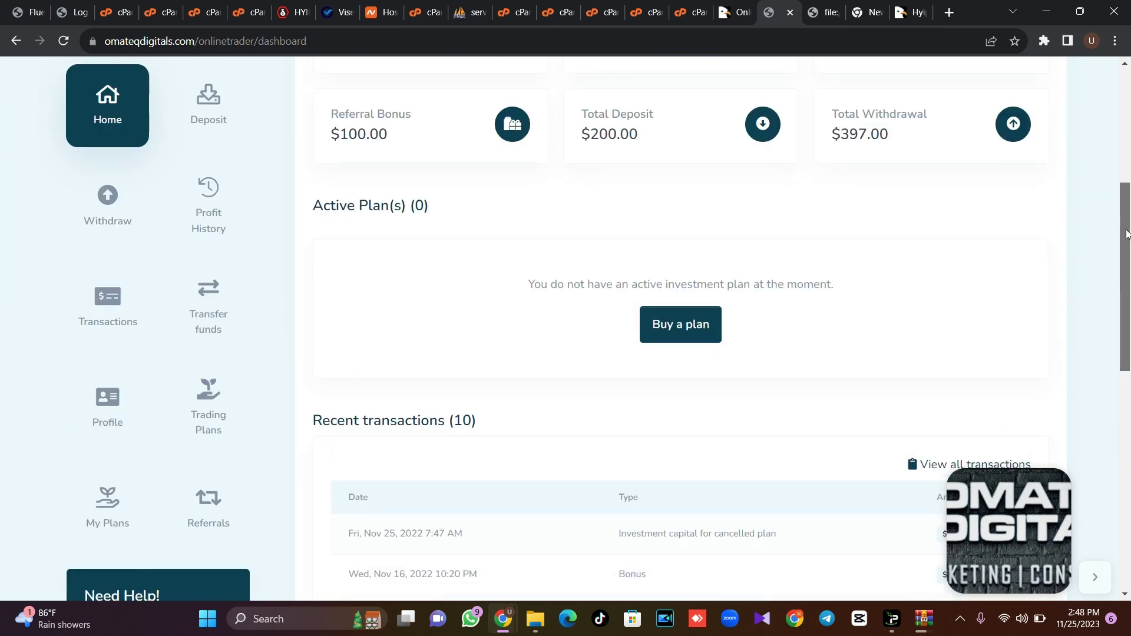
left_click_drag(1126, 234, 1129, 80)
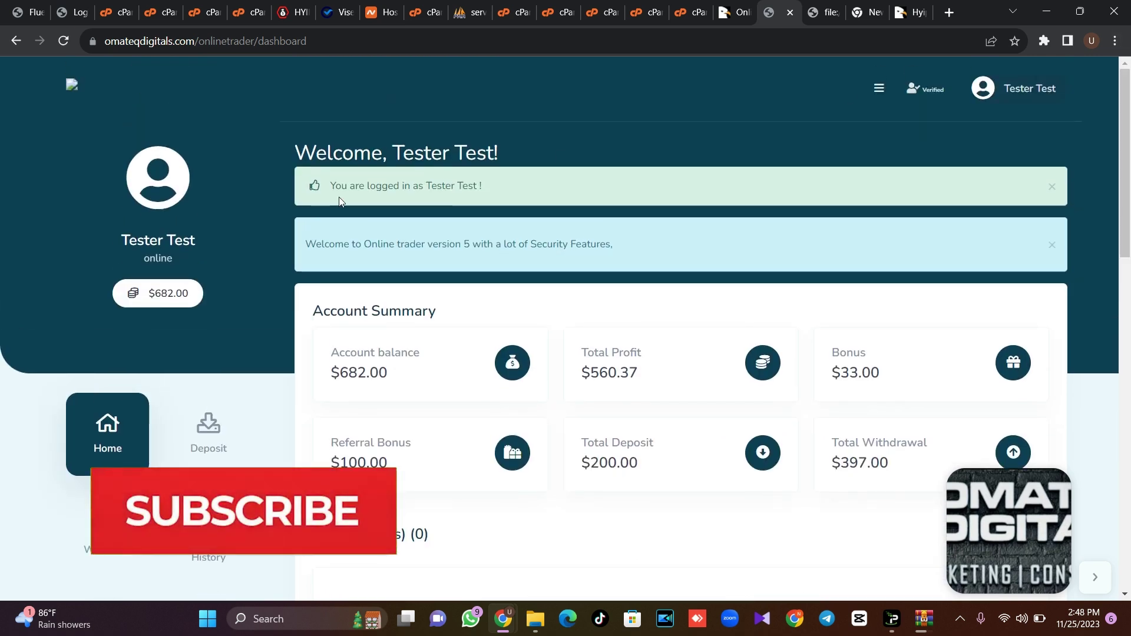
left_click_drag(1129, 180, 1129, 103)
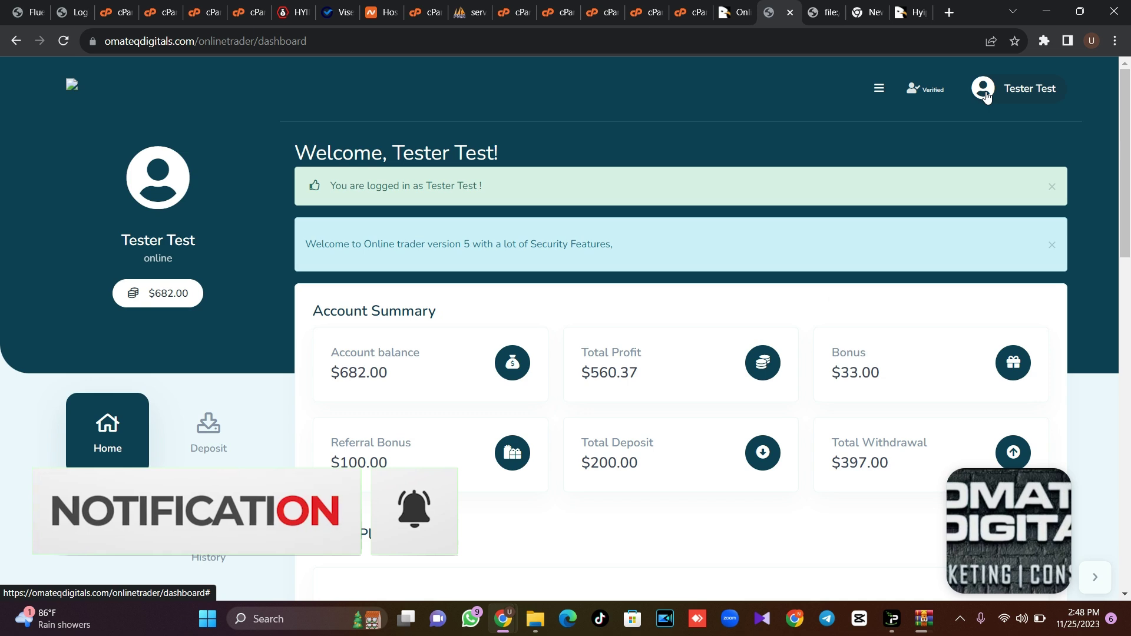